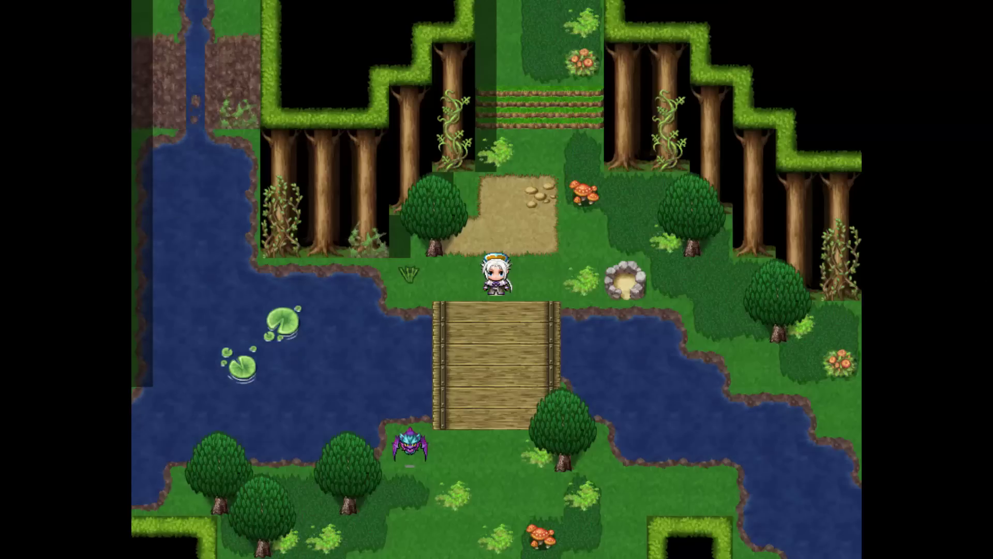
- In the playtest, walk the hero down across the bridge and left toward the bat
key(Down)
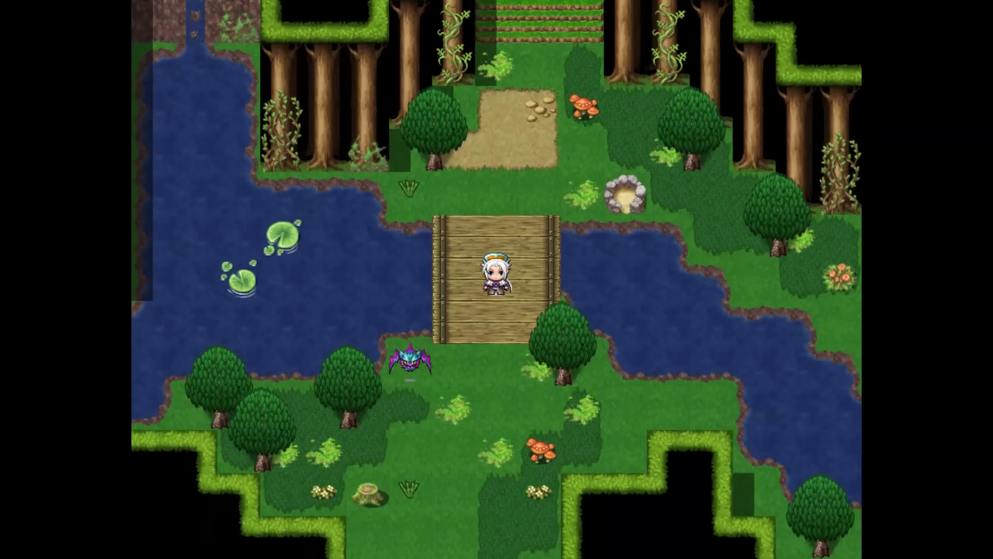
key(Down)
key(Left)
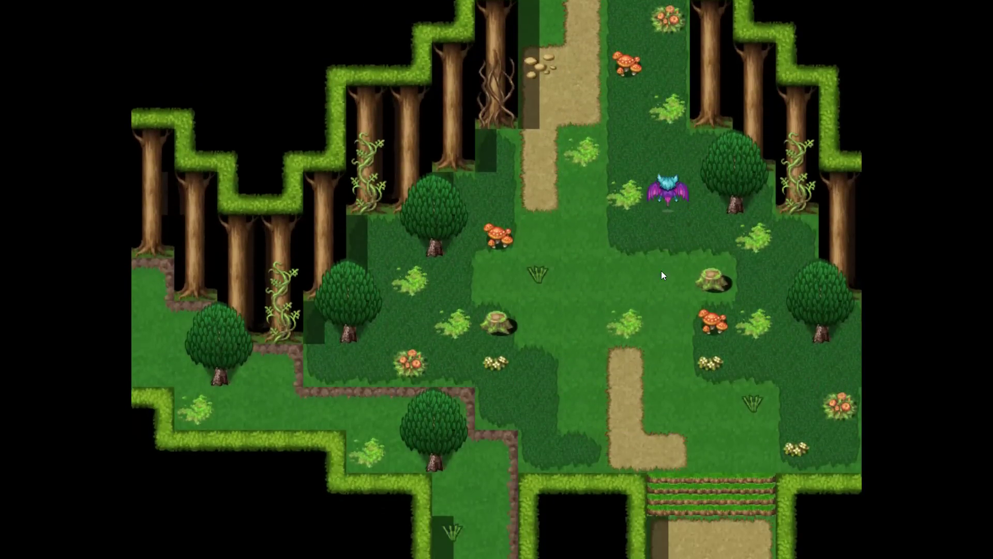
- End the playtest, open bat event EV001, and edit its Control Switches command
key(alt+F4)
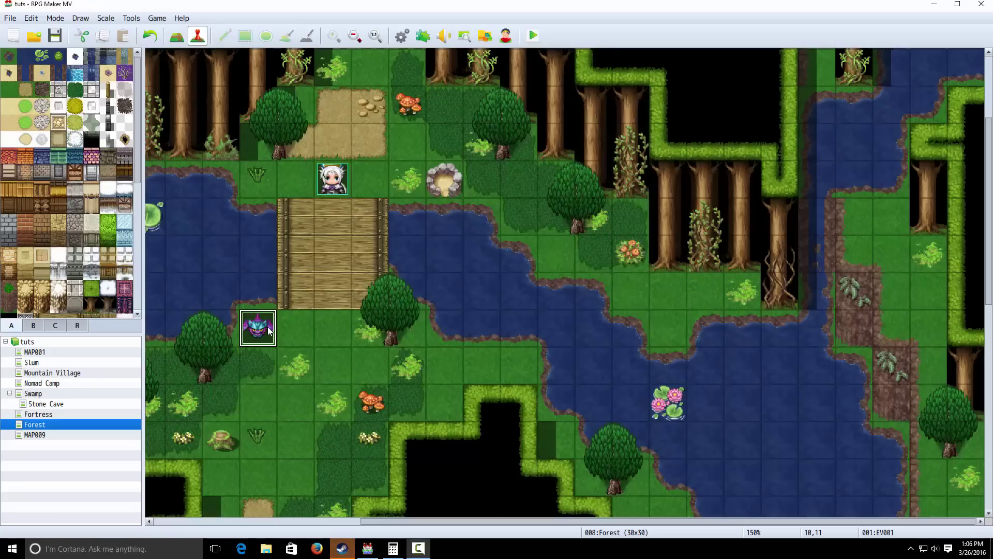
double_click(257, 324)
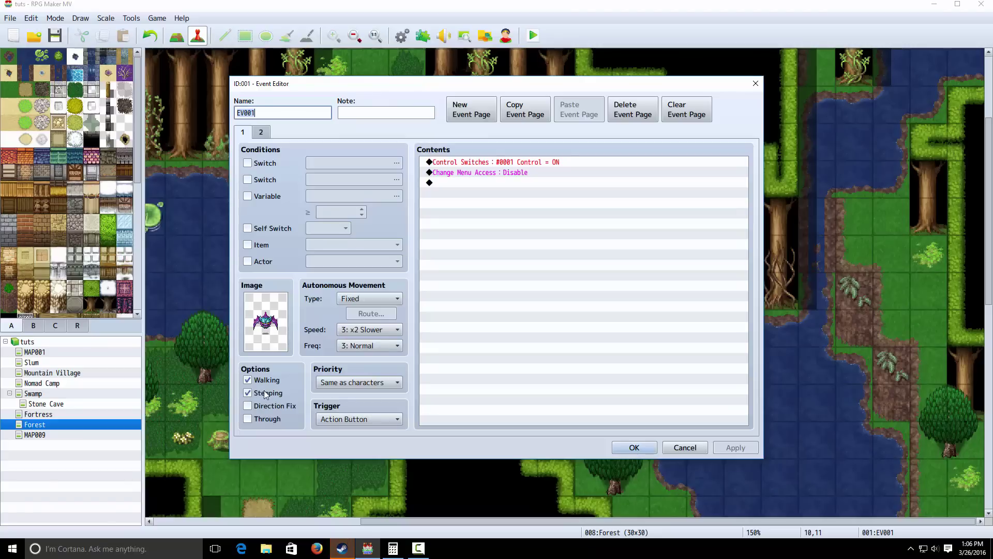
click(551, 164)
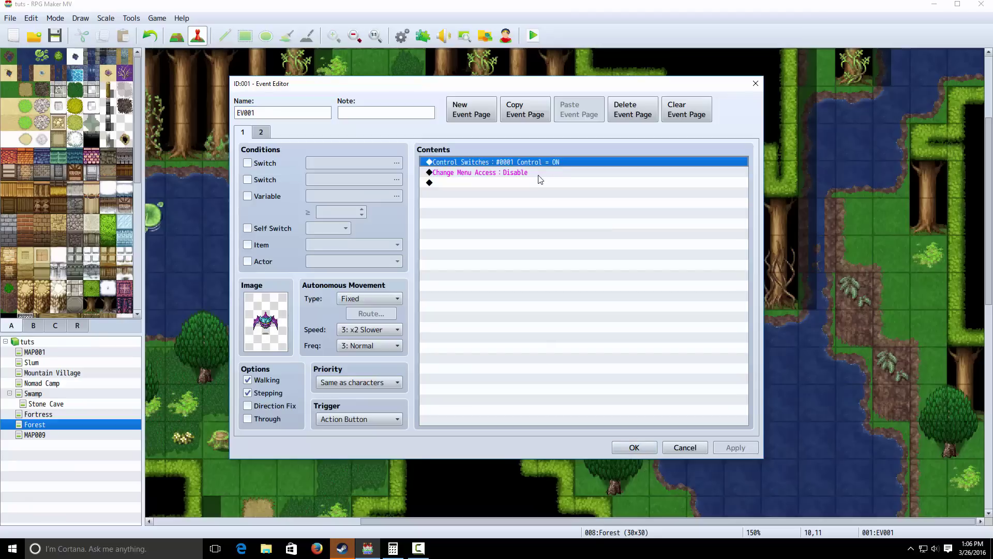
right_click(535, 164)
click(550, 185)
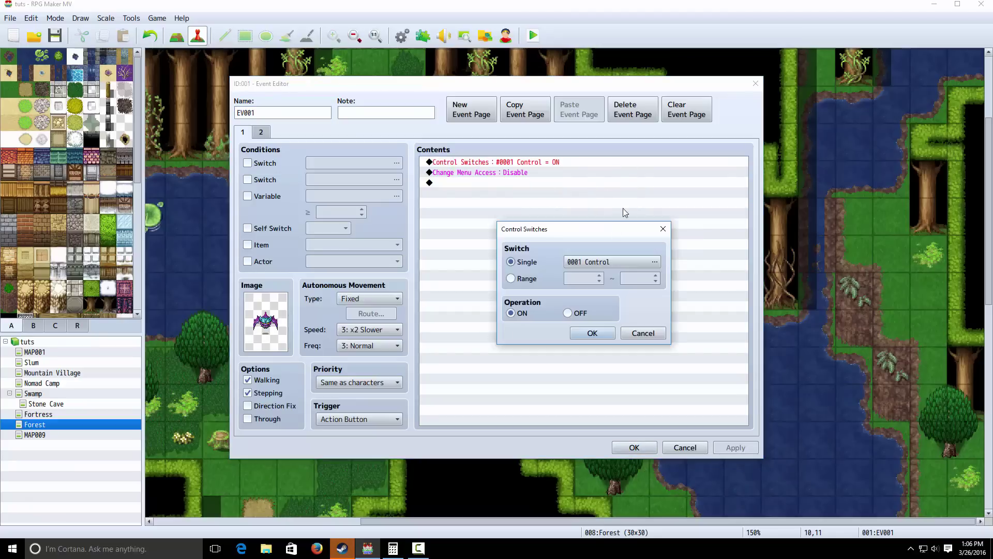
- Review the switch list without changes, then show page 2 (Autorun, switch 0001 Control)
click(595, 263)
click(615, 412)
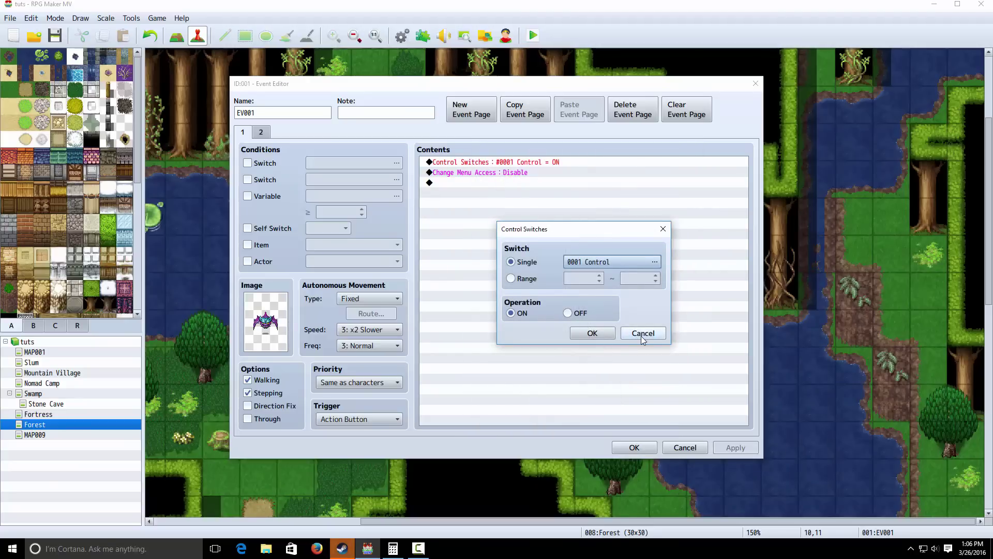
click(621, 262)
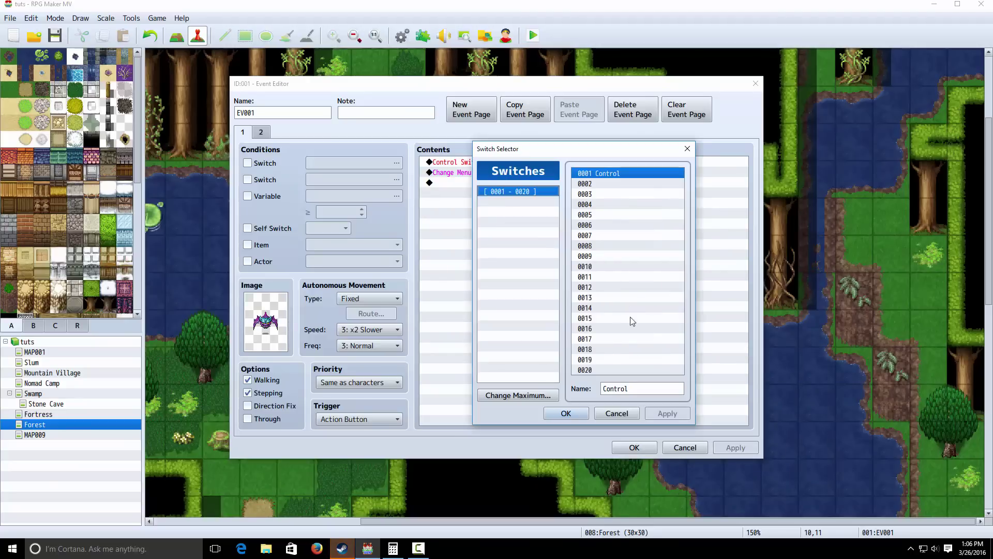
click(631, 417)
click(641, 336)
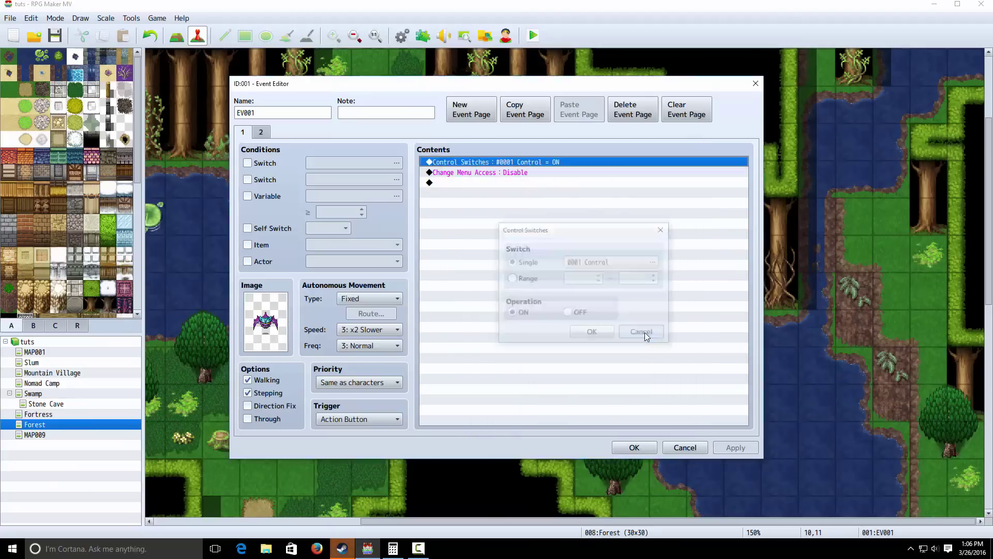
click(514, 172)
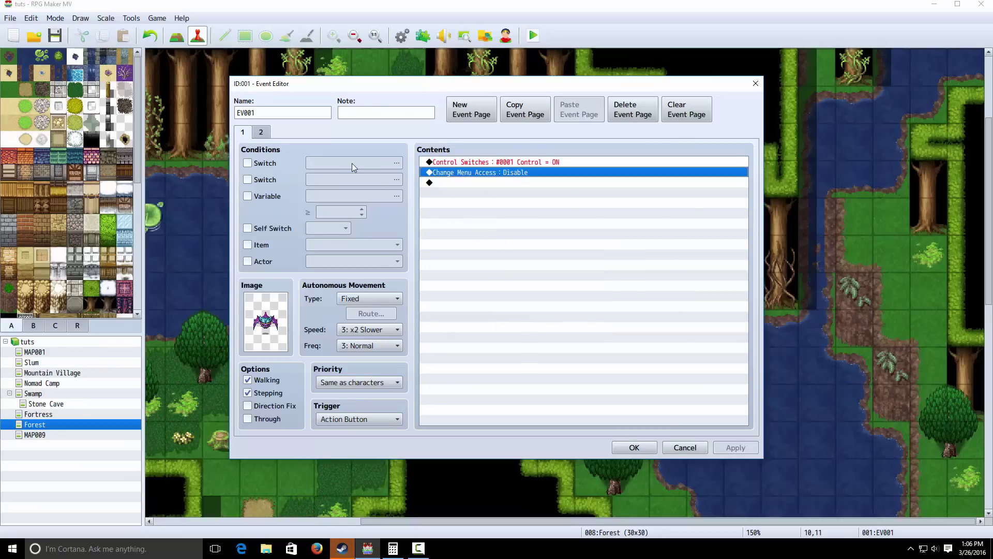
click(261, 132)
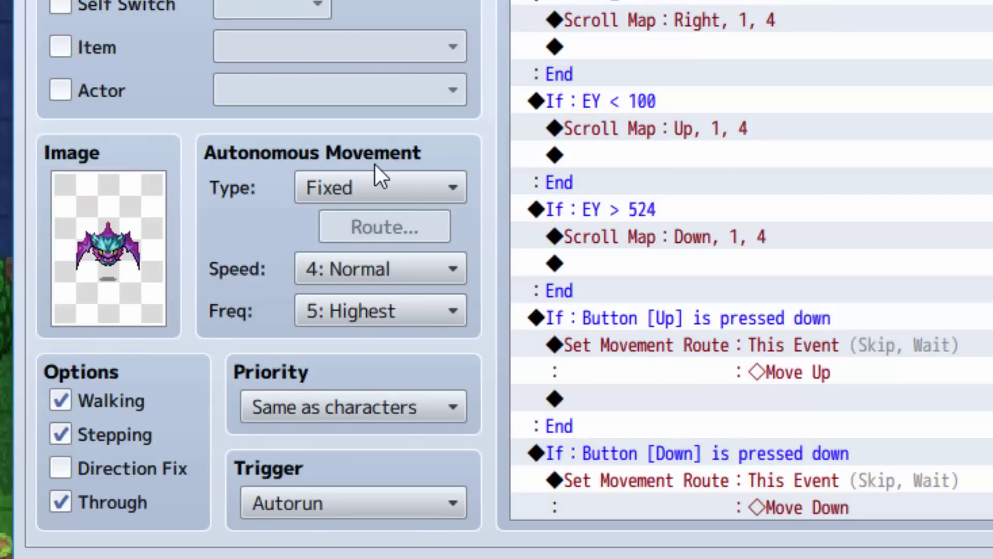
mouse_move(375, 165)
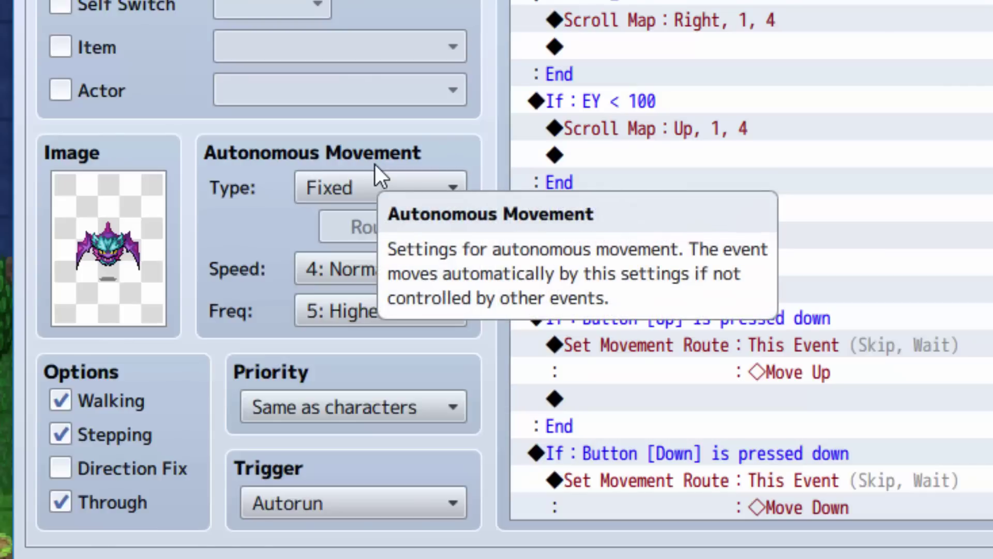
click(366, 177)
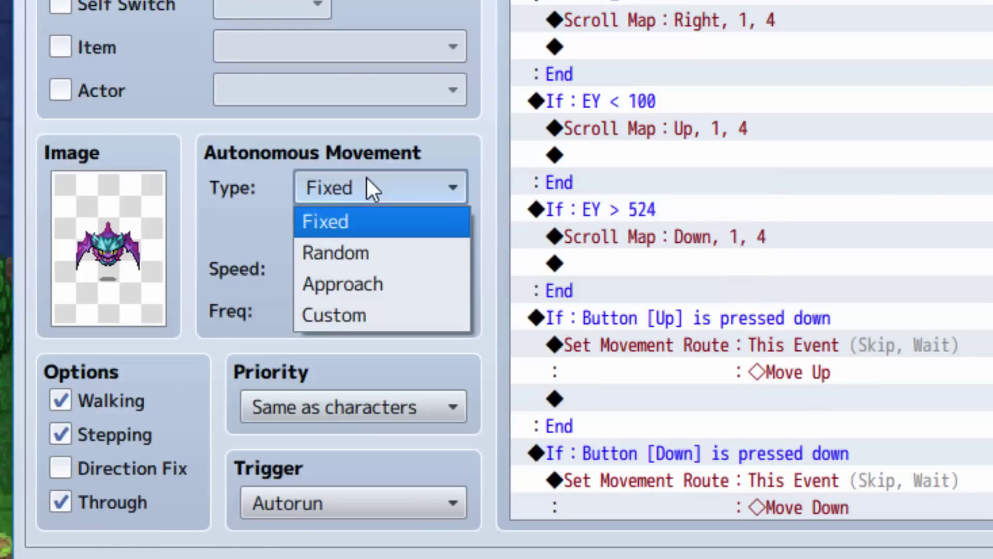
click(367, 176)
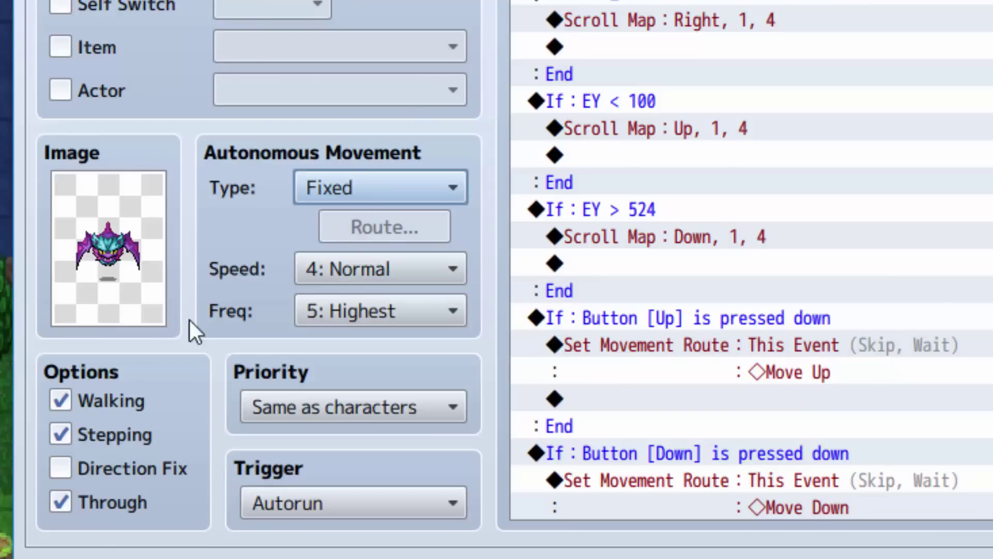
click(398, 272)
click(396, 268)
click(396, 308)
click(396, 310)
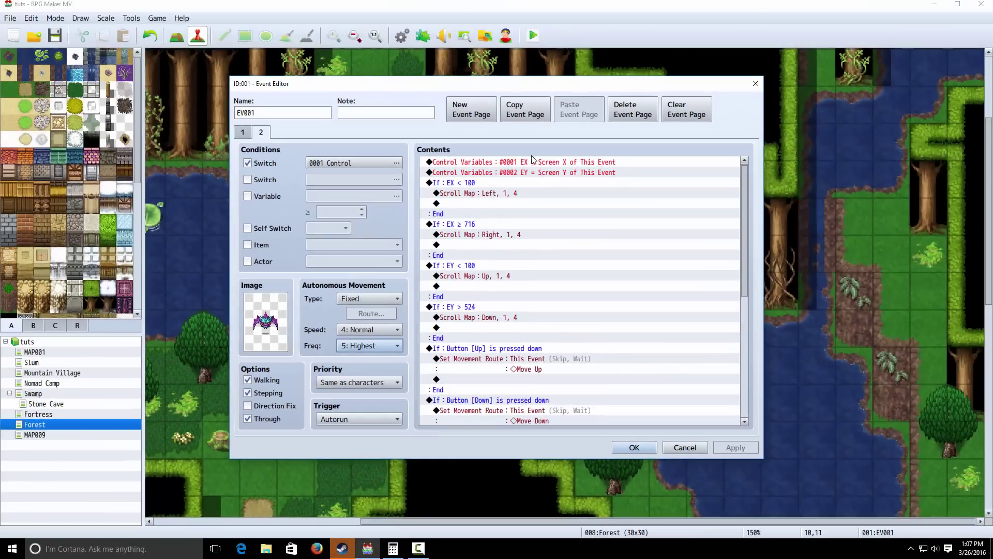
right_click(533, 160)
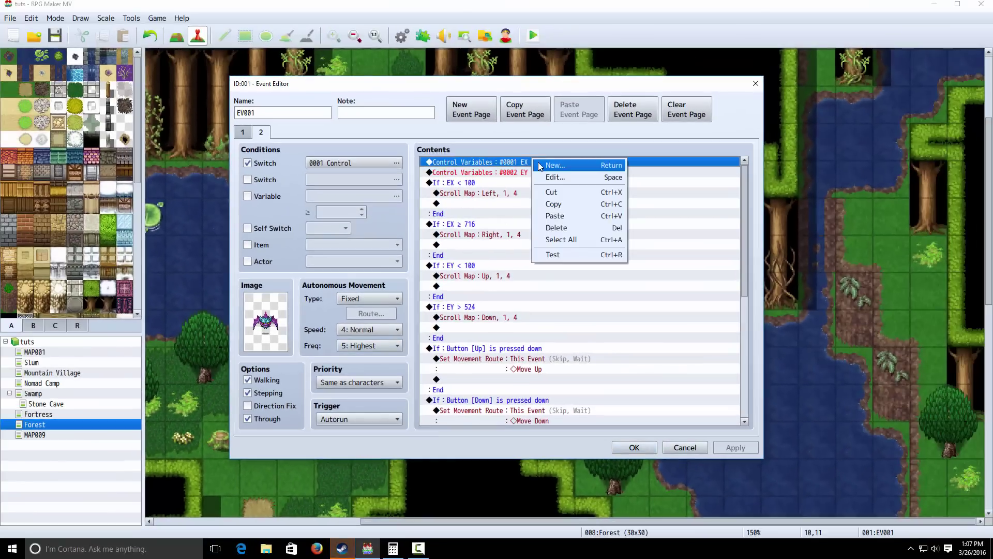
click(541, 166)
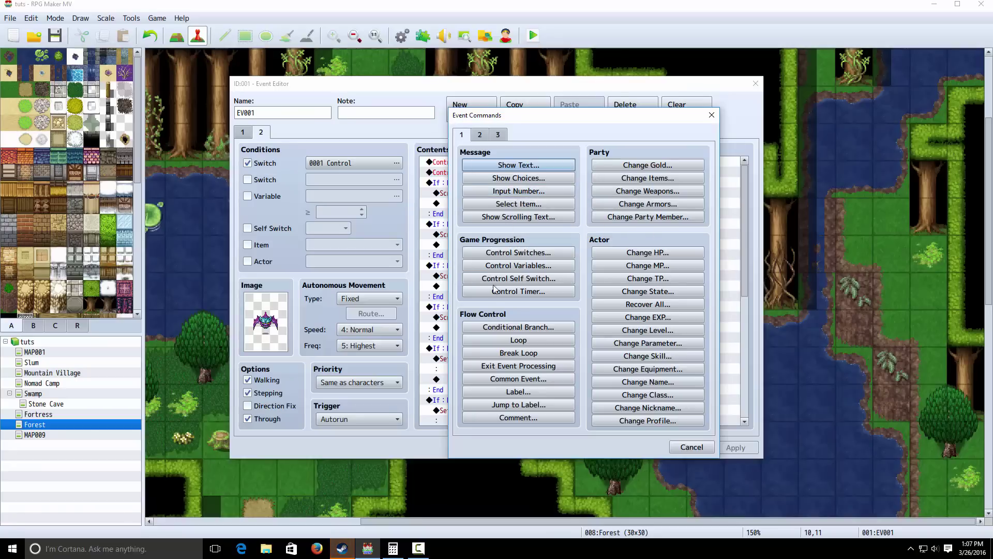
click(519, 265)
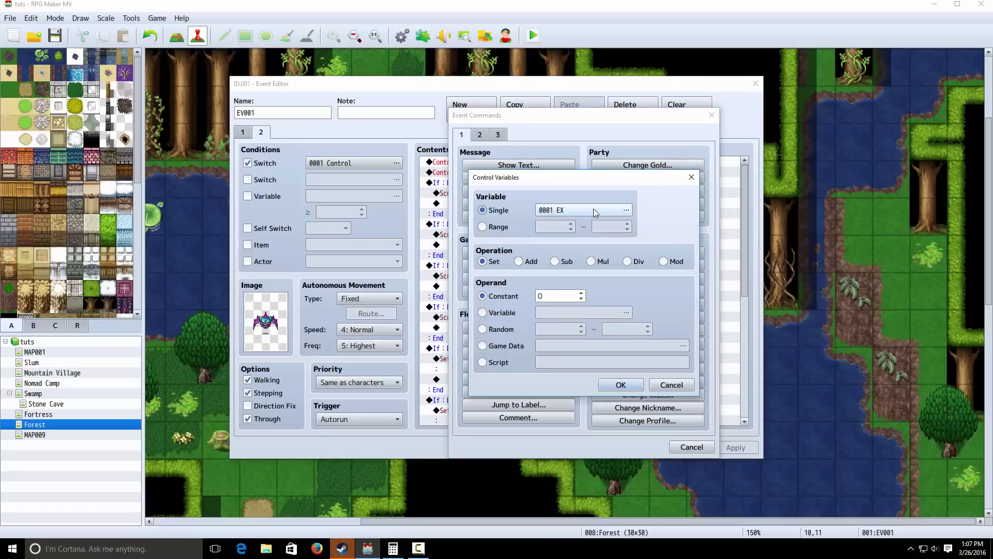
key(Escape)
click(524, 265)
click(604, 202)
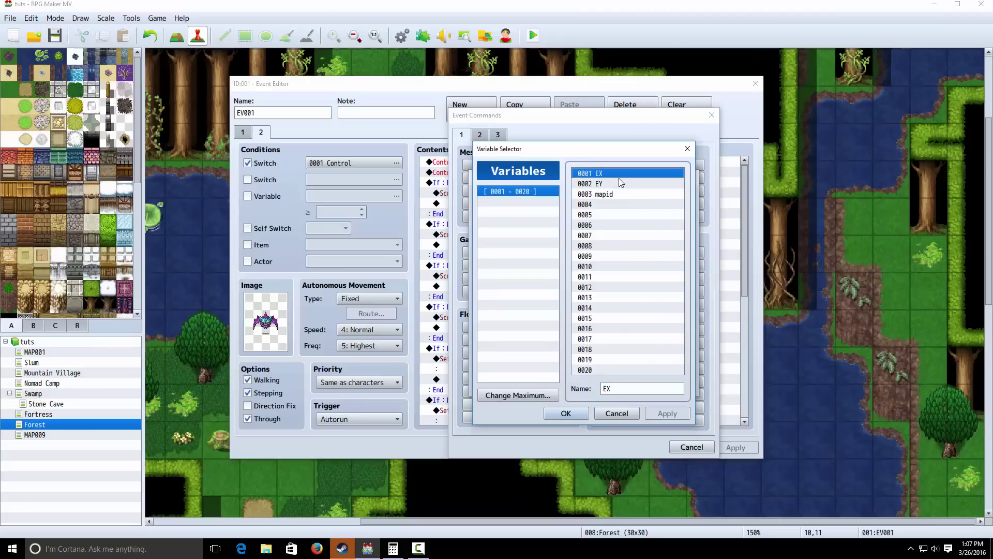
key(Down)
key(Down)
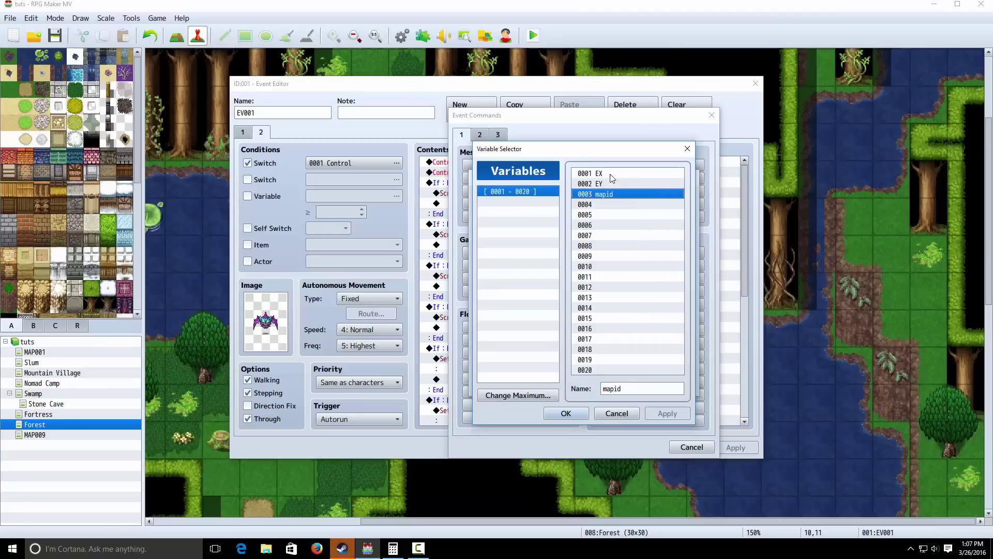
key(Escape)
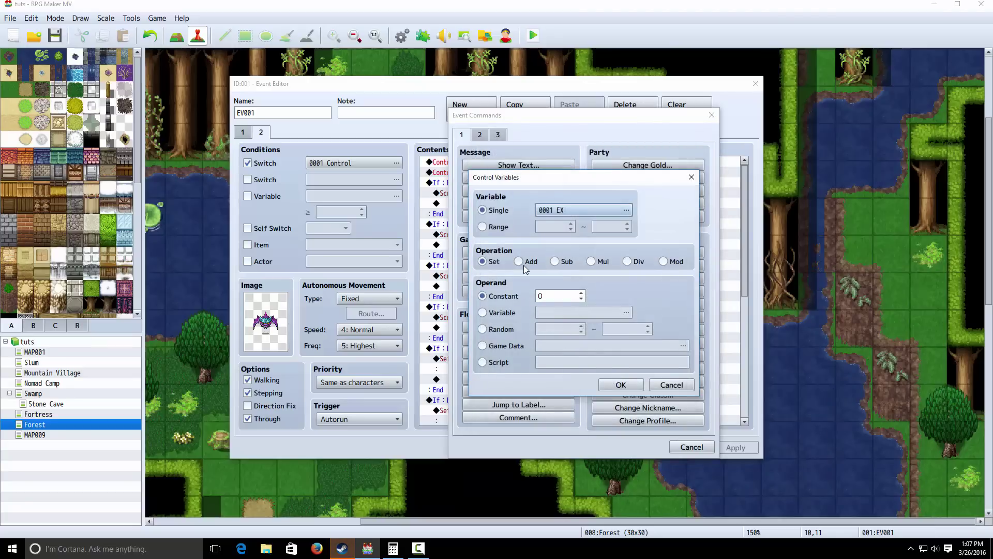
click(672, 385)
key(Escape)
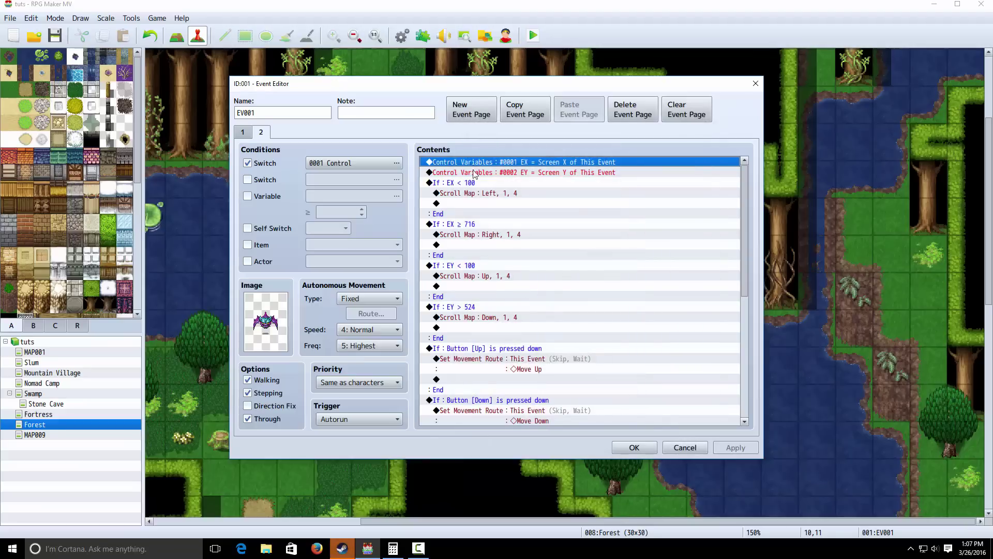
key(Return)
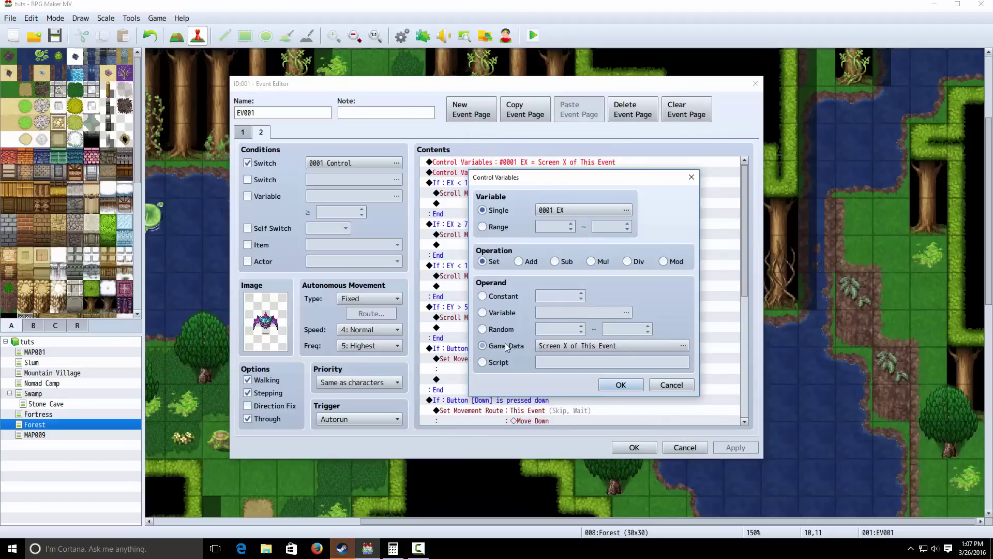
click(611, 345)
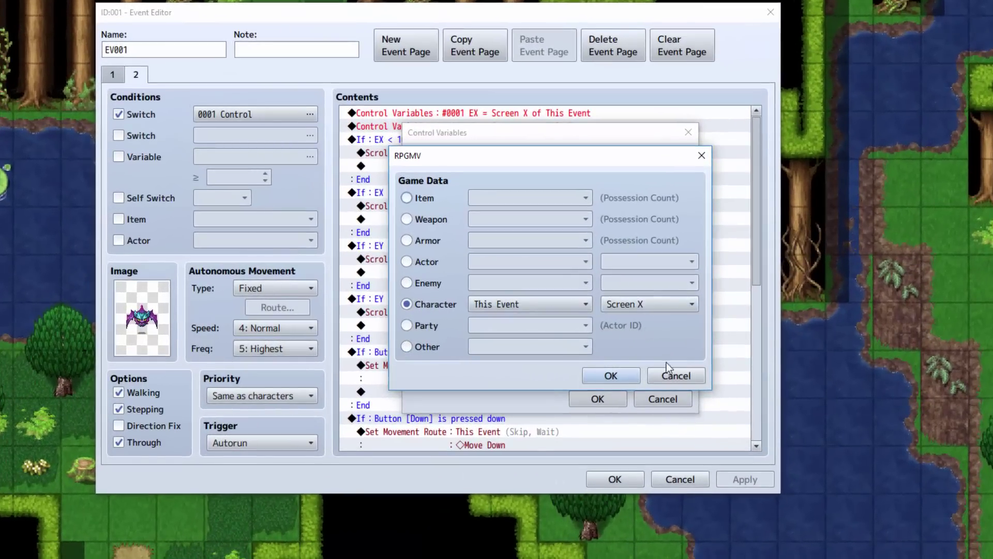
click(667, 371)
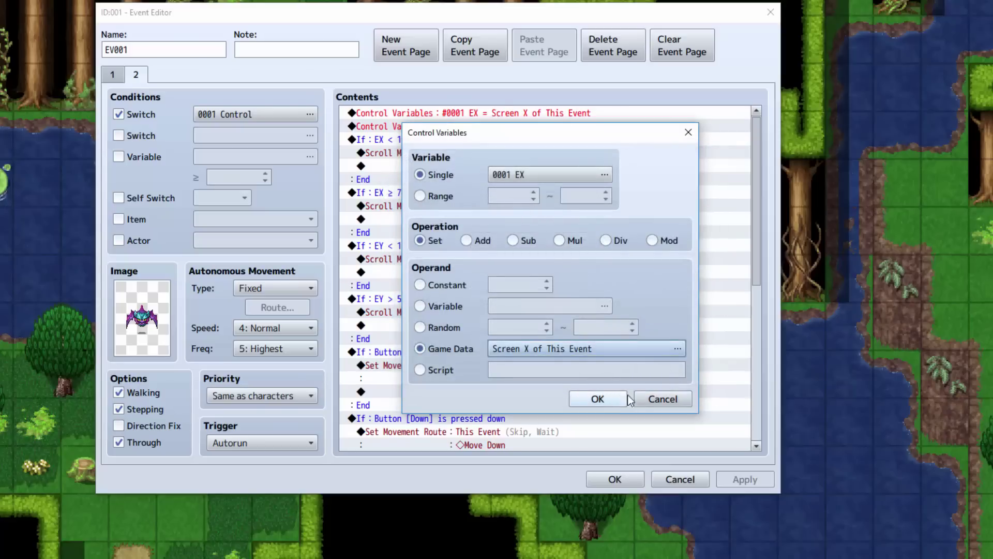
click(655, 401)
double_click(458, 131)
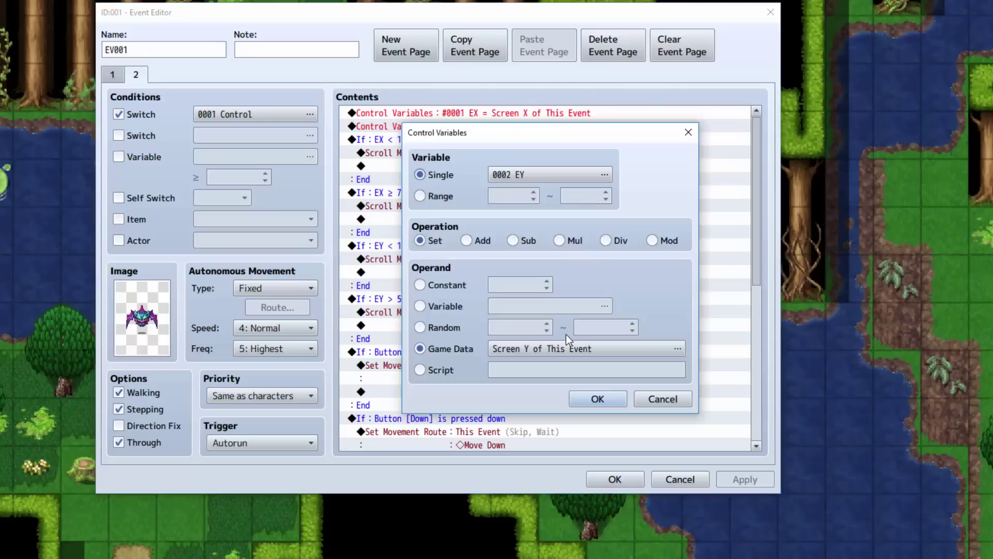
click(596, 350)
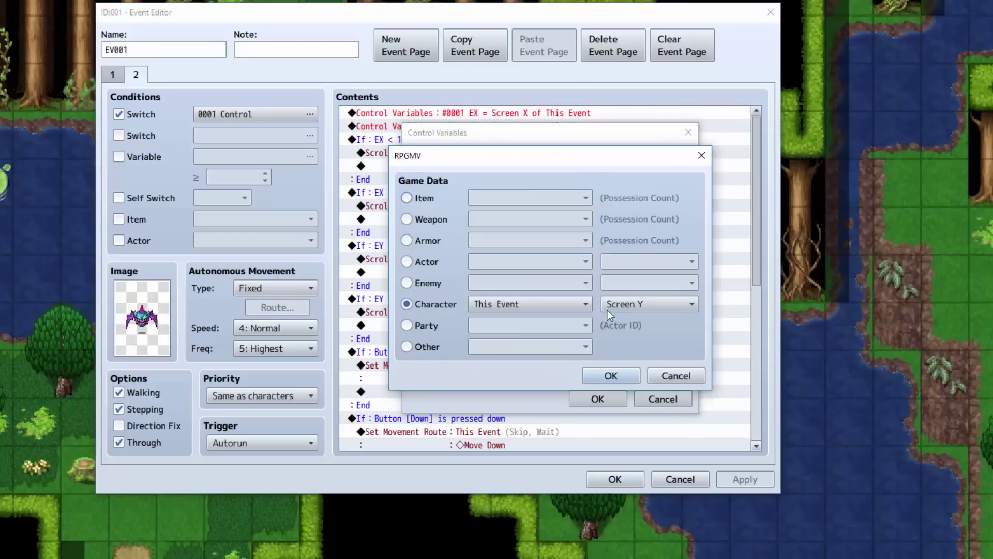
click(611, 376)
click(598, 398)
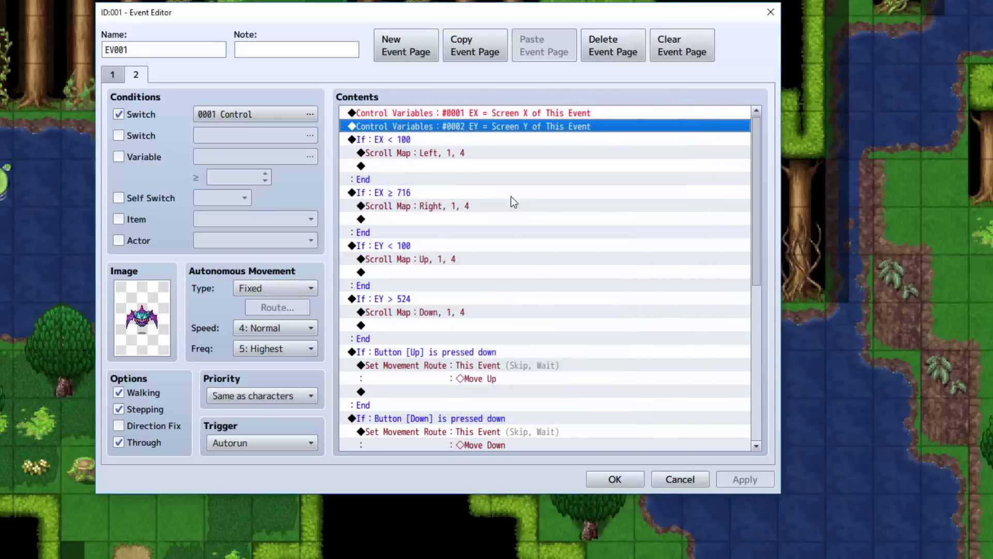
- Start inserting a new Conditional Branch at the EX < 100 line, then cancel it
right_click(434, 139)
click(458, 147)
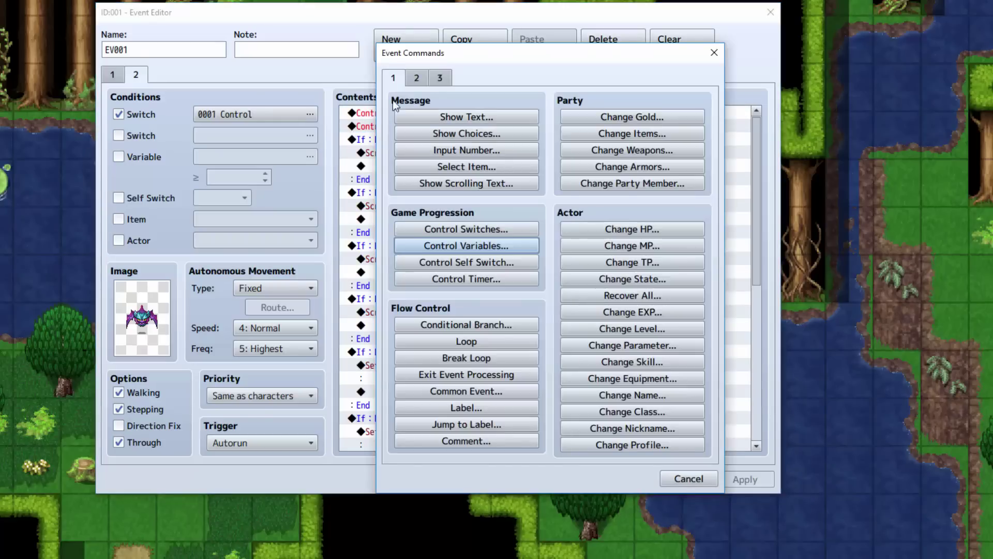
click(466, 325)
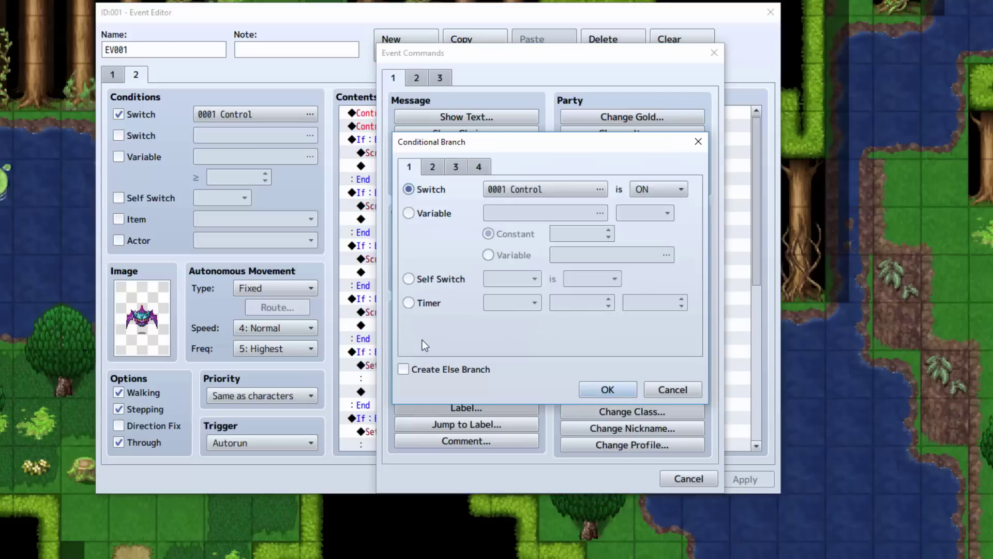
key(Escape)
key(Escape)
- Inspect the existing branch, keeping its condition EX less than constant 100
double_click(433, 140)
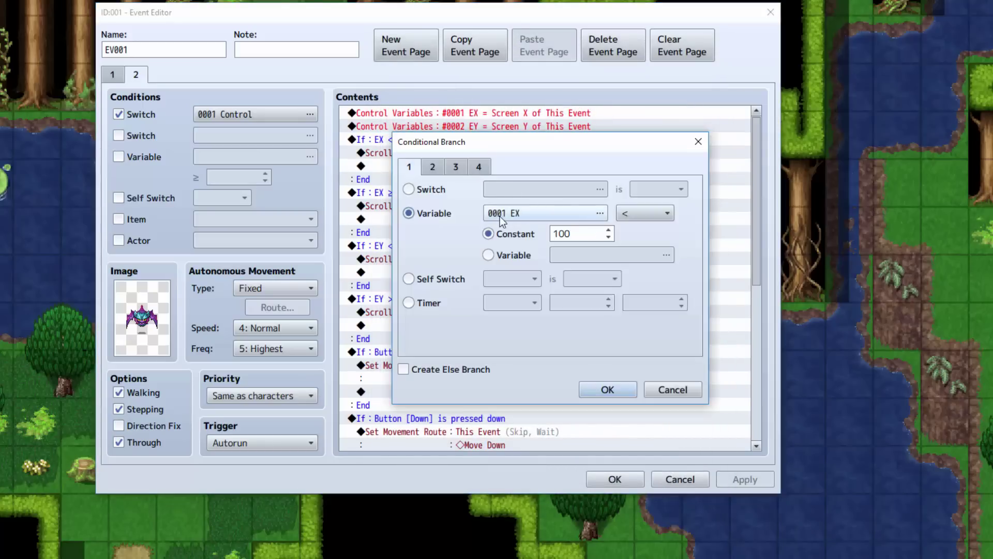
click(629, 213)
click(645, 213)
click(590, 234)
click(607, 389)
- Open the 'Scroll Map : Left, 1, 4' command's Scroll Map settings
click(416, 193)
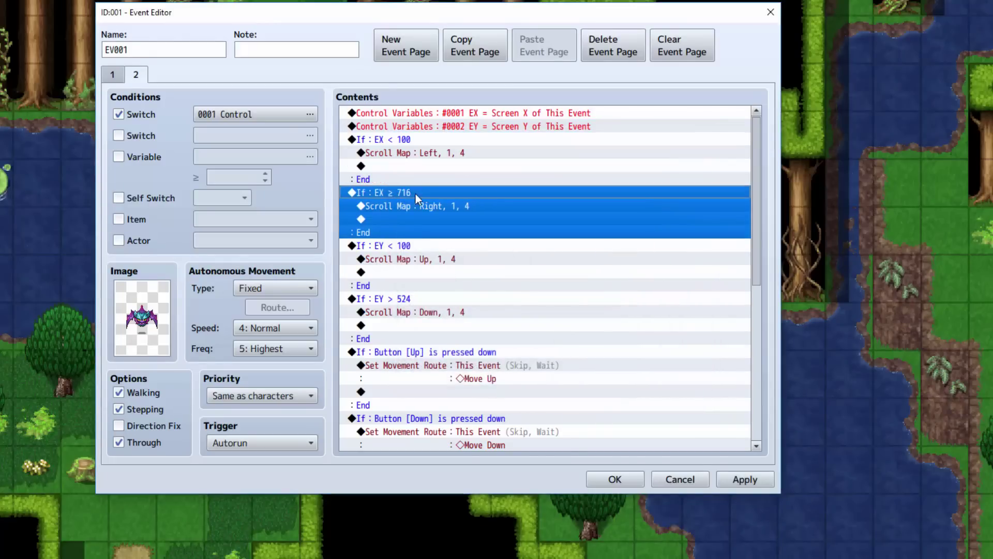
click(411, 154)
double_click(411, 154)
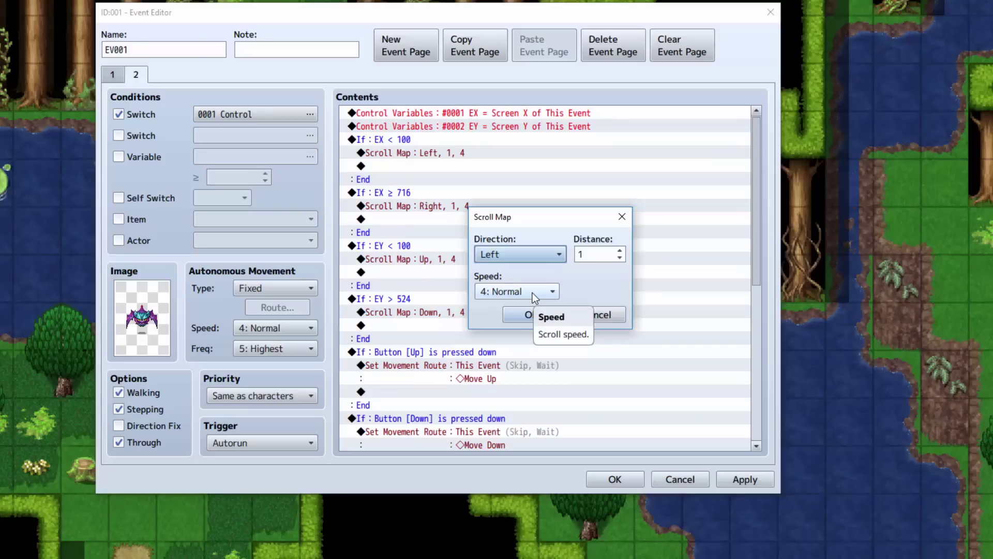
click(597, 315)
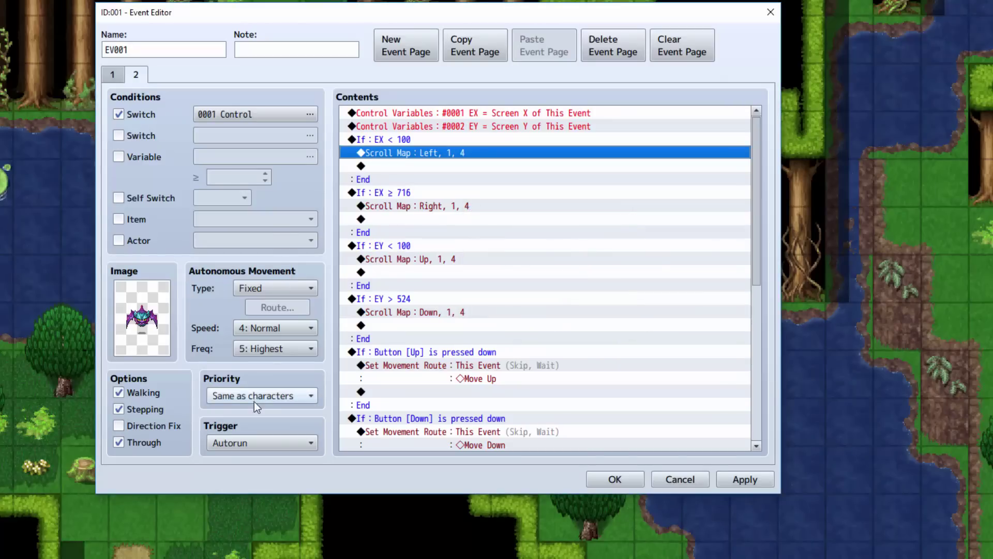
double_click(464, 156)
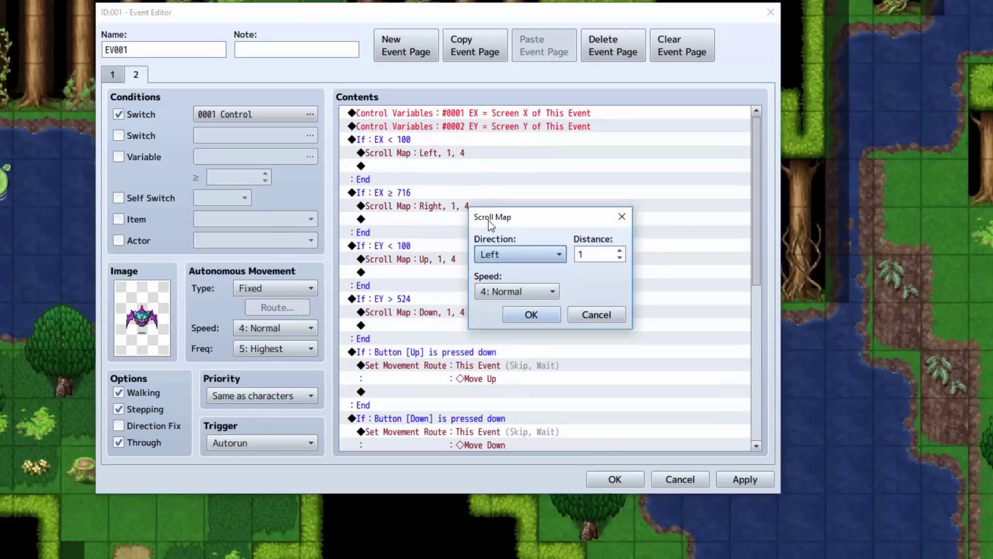
- Change the 'If : EX ≥ 716' branch condition to EX > 716
key(Escape)
click(406, 192)
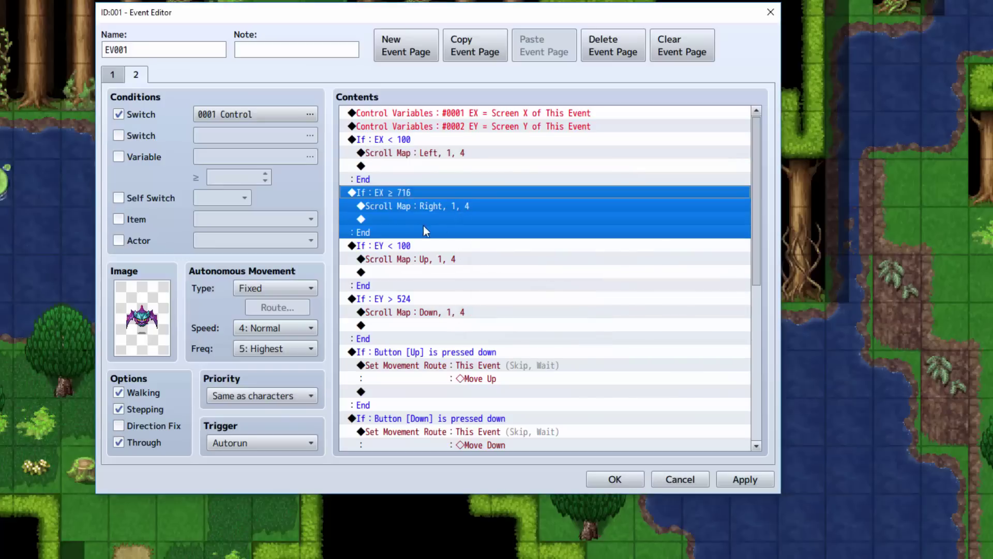
click(402, 192)
double_click(402, 192)
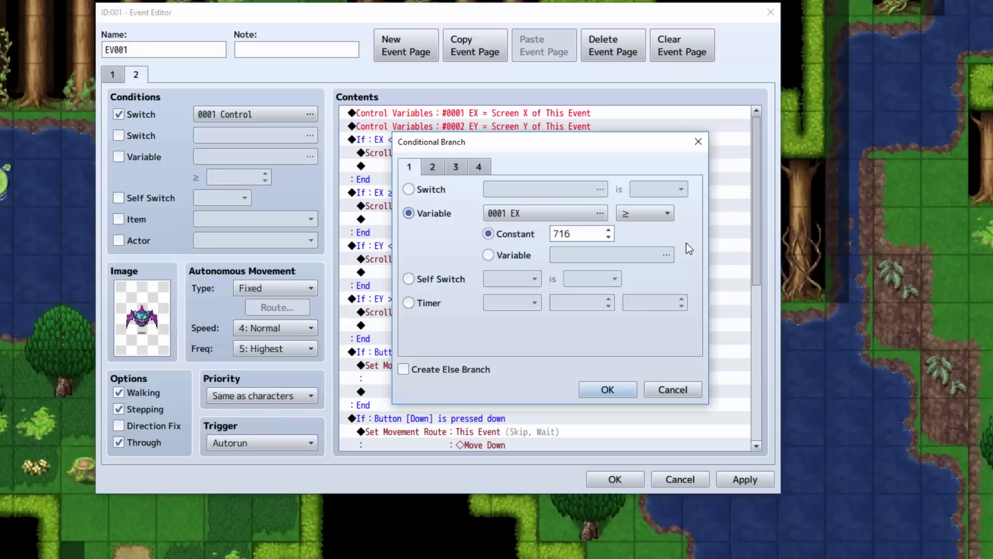
click(641, 215)
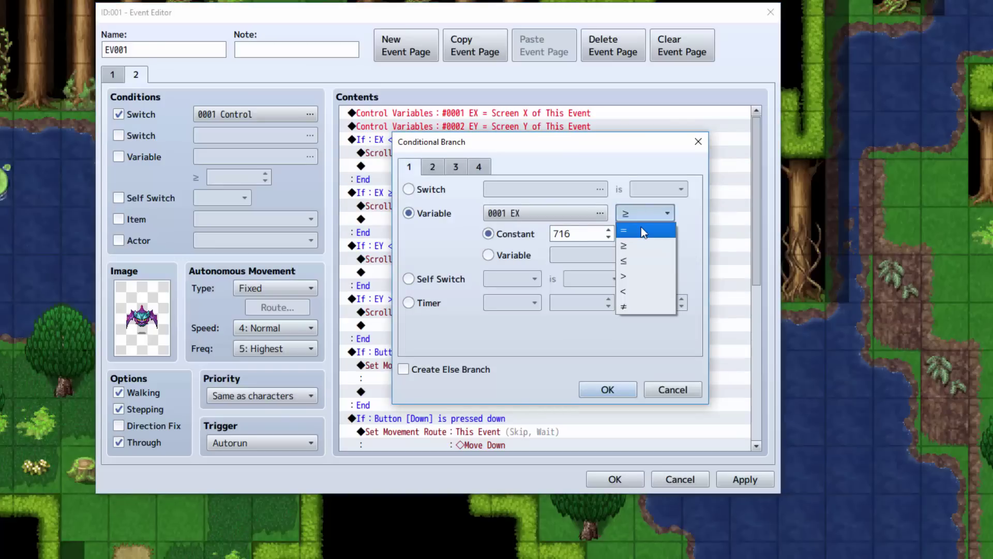
click(636, 276)
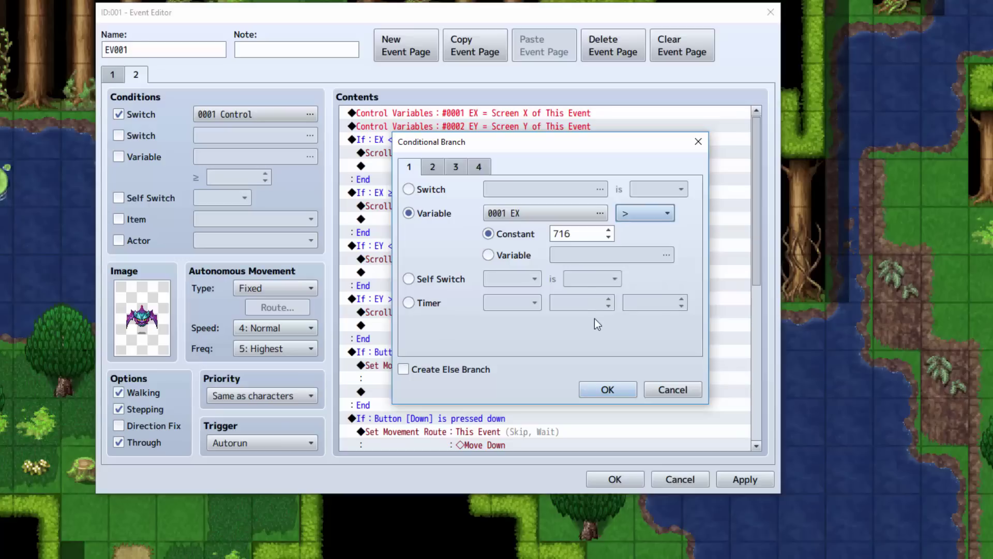
click(619, 396)
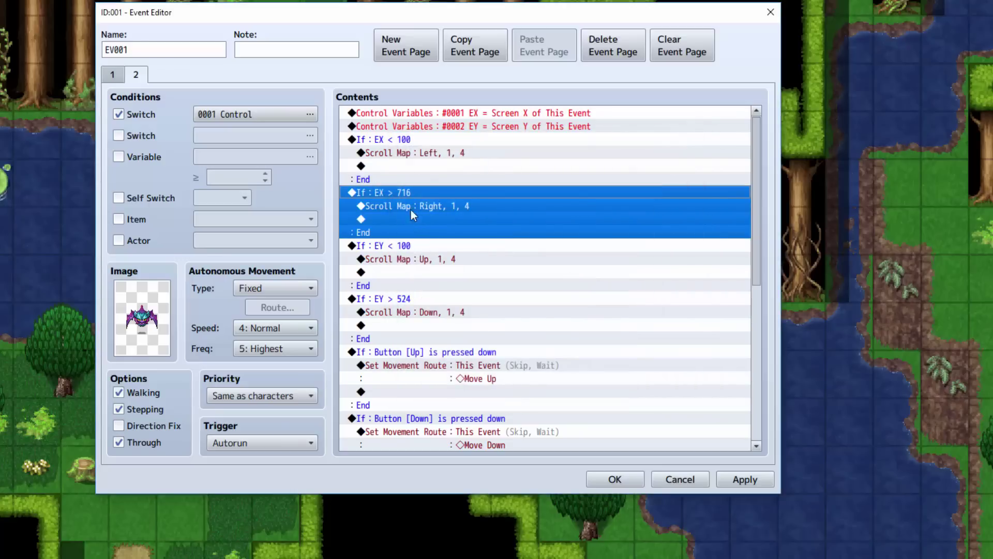
- Review the rightward map scroll and the EY < 100 upward scroll without changes
click(469, 207)
double_click(471, 206)
key(Return)
click(438, 245)
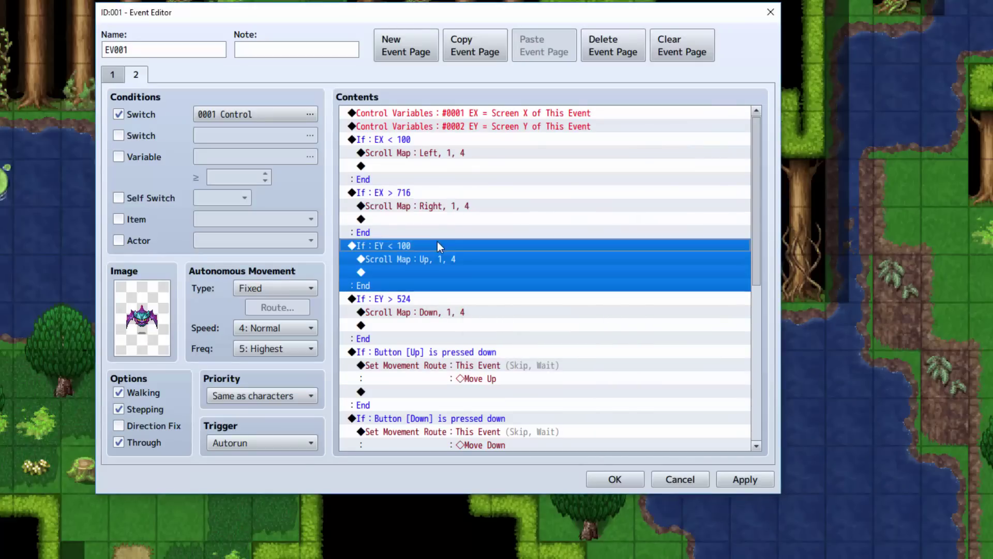
click(471, 259)
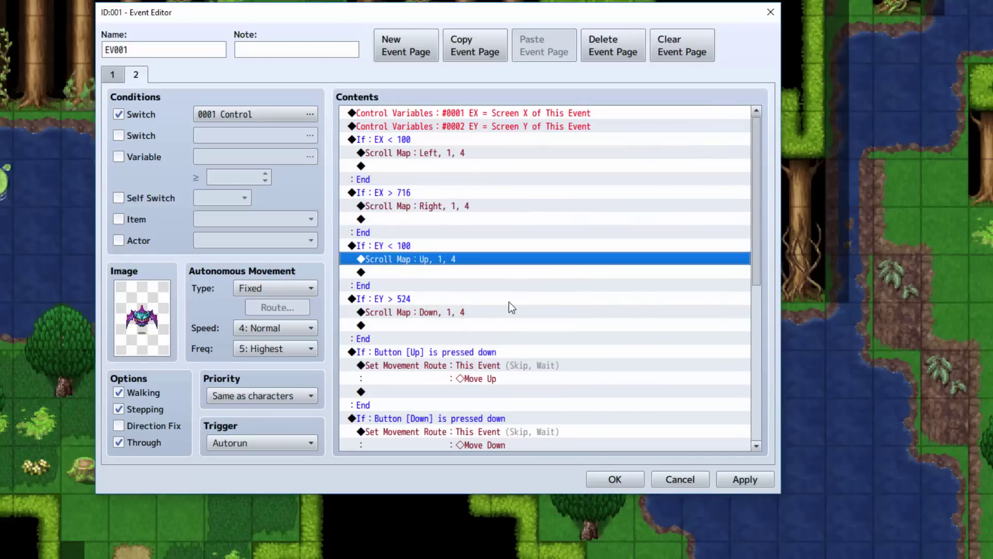
- Inspect the EY > 524 downward scroll branch, then select the Button [Up] branch
click(424, 298)
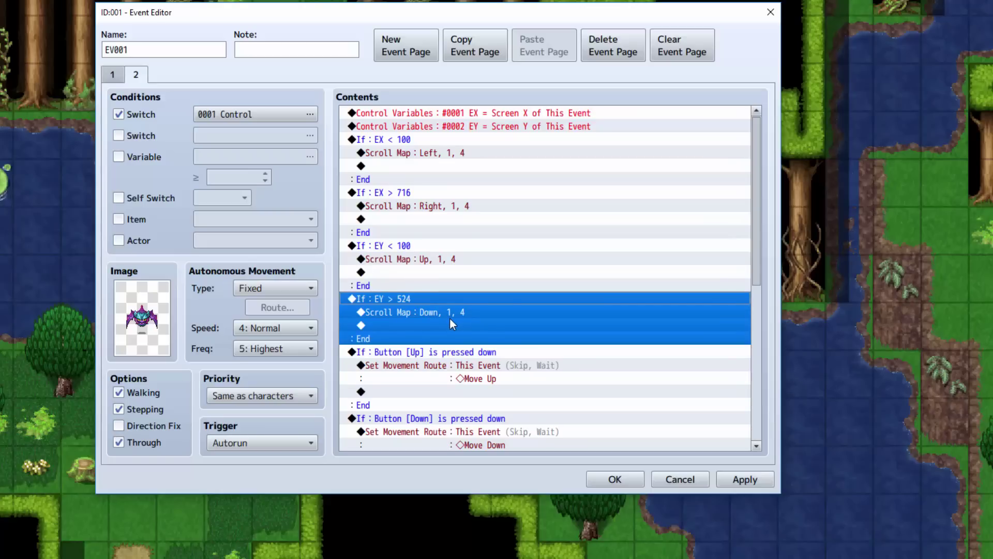
click(450, 322)
click(418, 313)
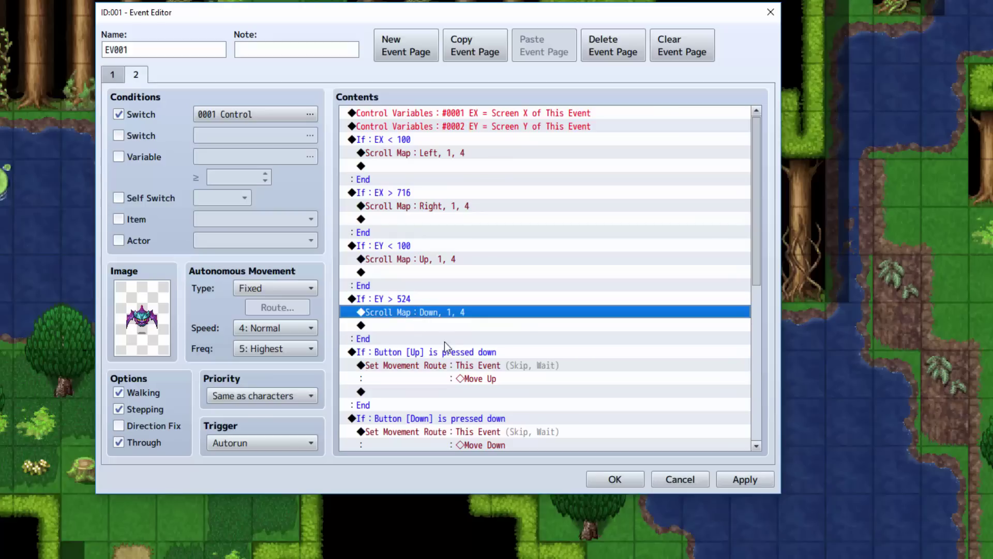
scroll(429, 326, down, 2)
click(423, 299)
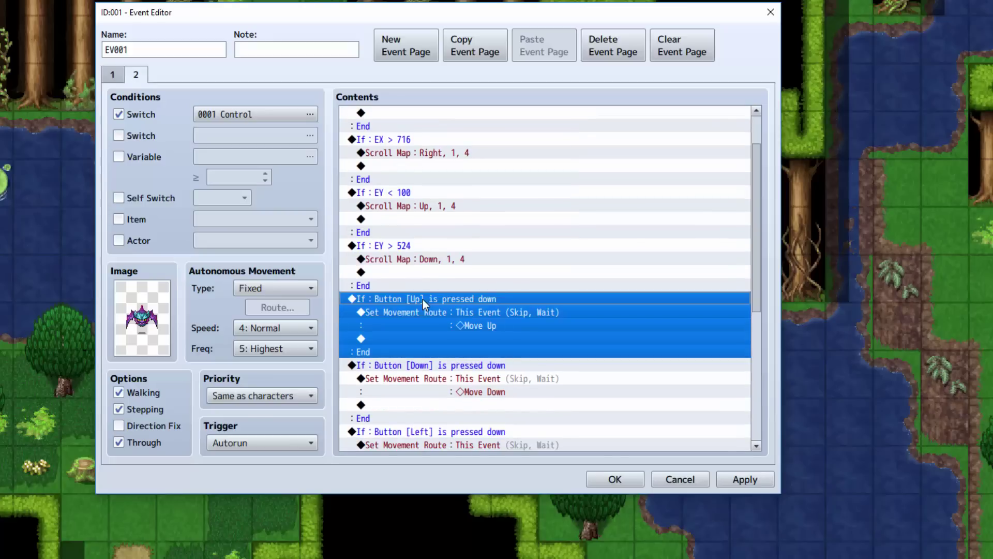
double_click(495, 302)
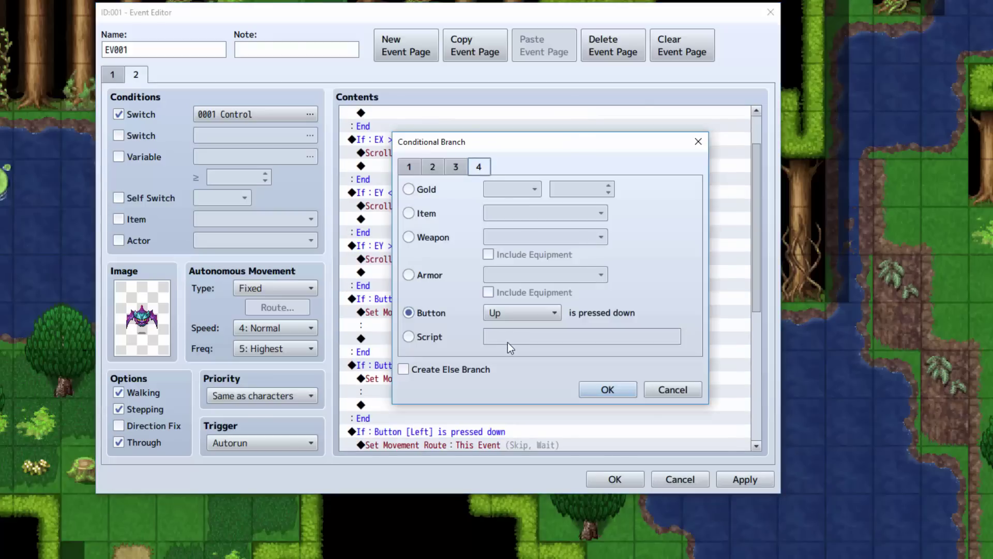
key(Escape)
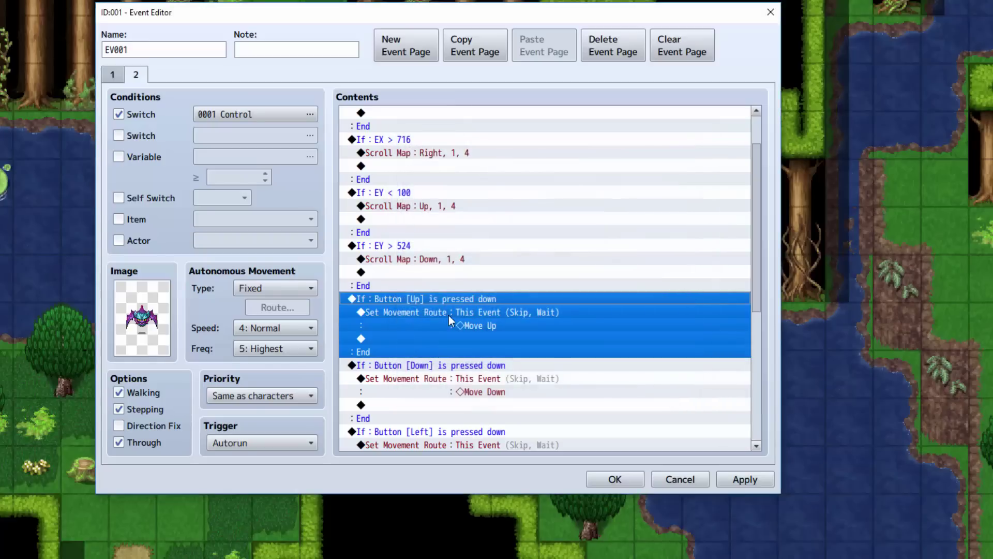
click(447, 315)
double_click(507, 312)
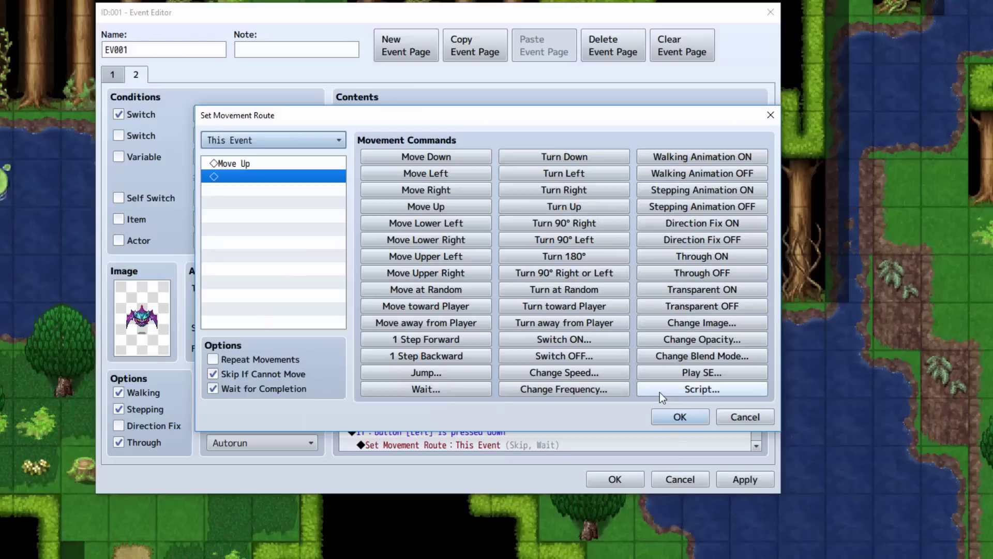
click(665, 416)
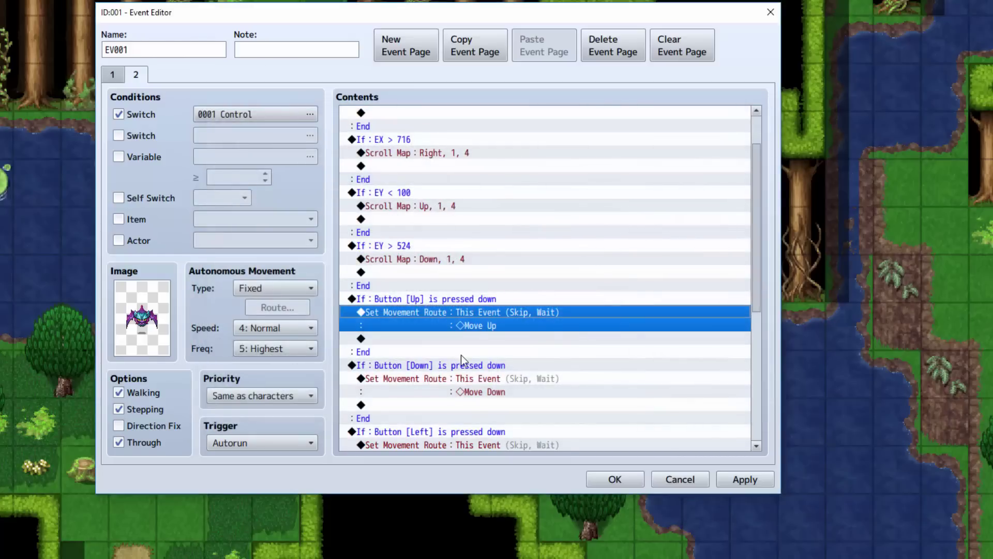
scroll(461, 355, down, 1)
click(461, 352)
scroll(485, 376, down, 1)
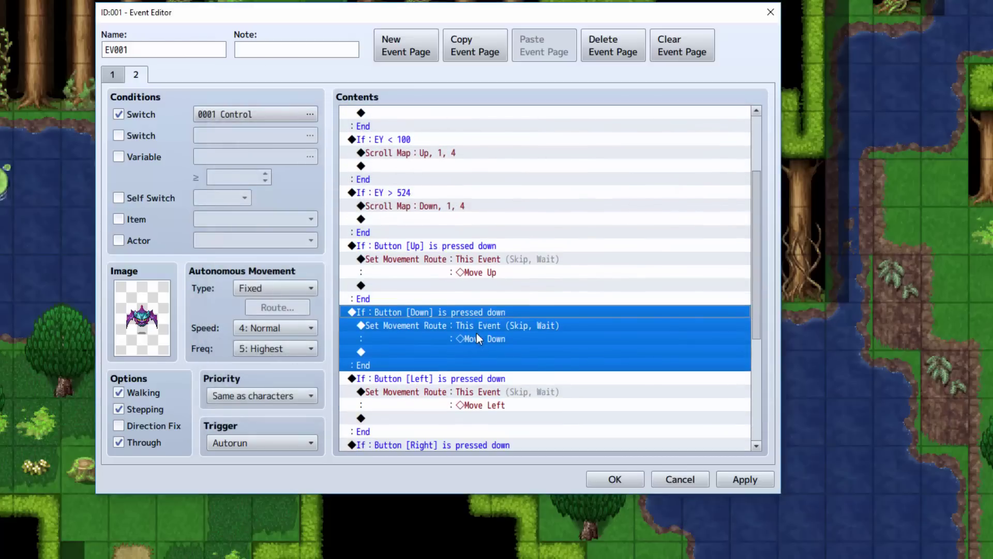
scroll(487, 372, down, 2)
click(467, 303)
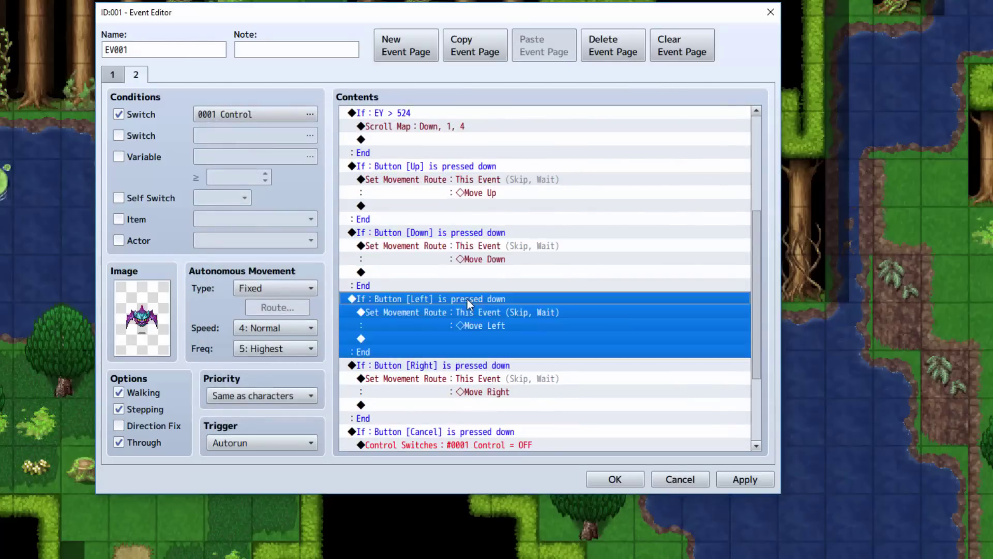
click(477, 312)
scroll(479, 309, down, 2)
click(479, 304)
click(481, 313)
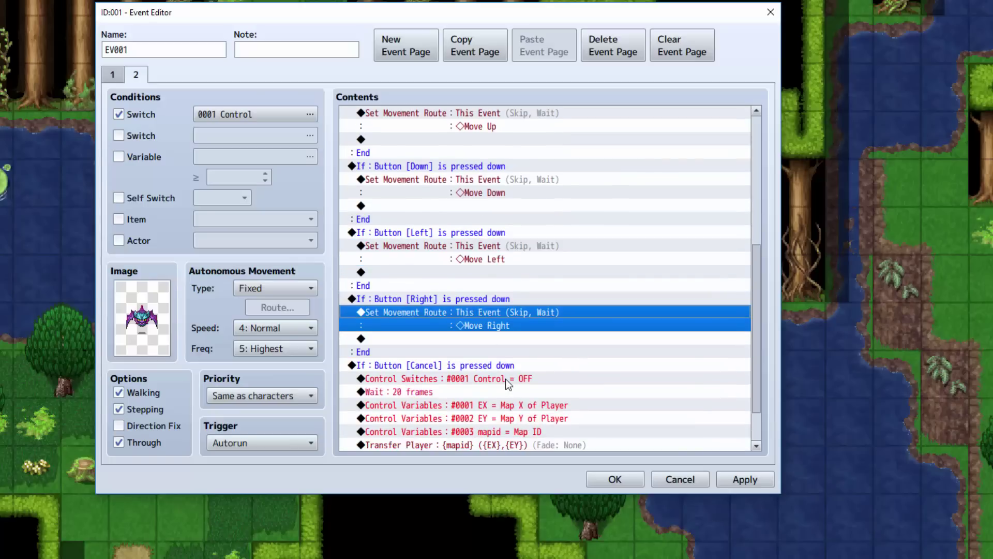
double_click(588, 364)
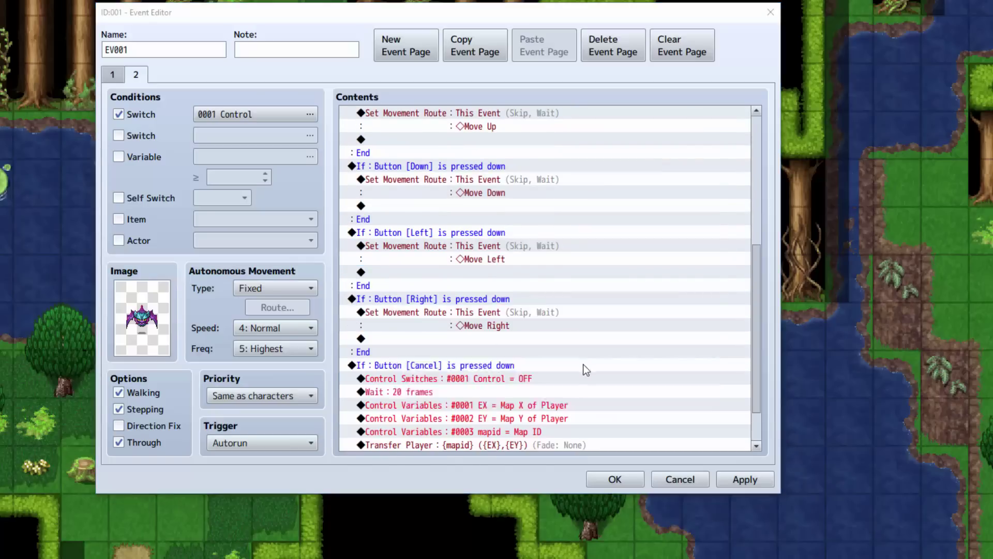
click(673, 389)
scroll(518, 352, down, 2)
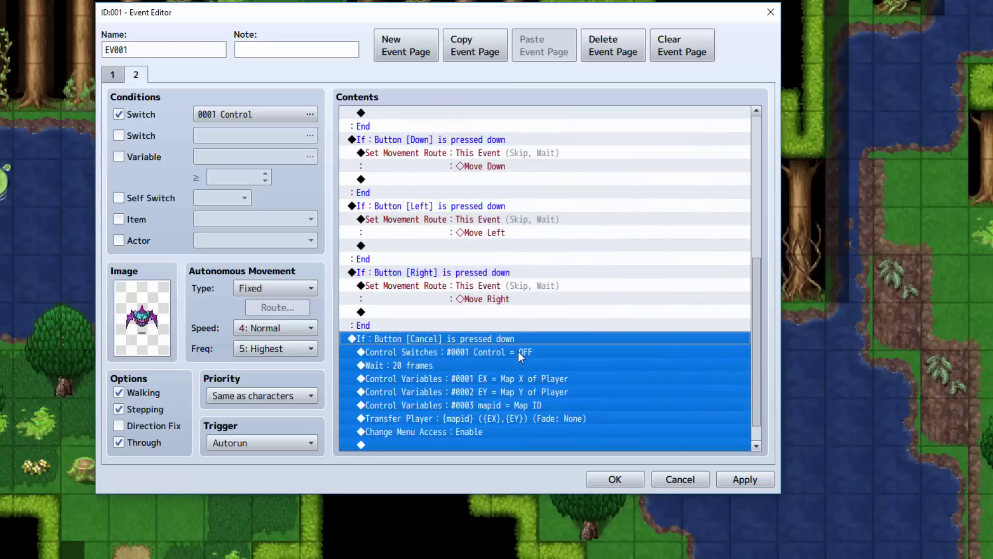
click(500, 339)
key(Up)
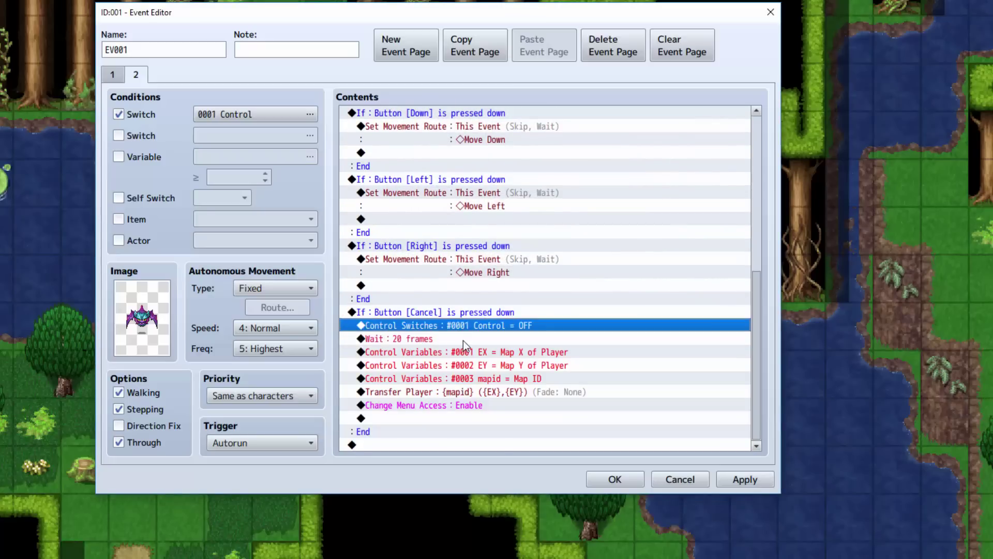
double_click(514, 322)
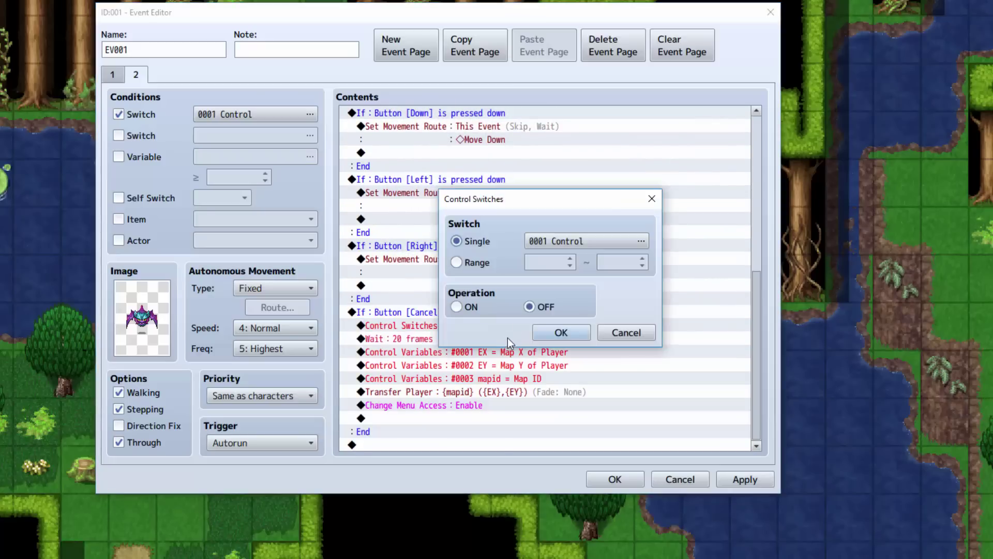
click(575, 239)
key(Escape)
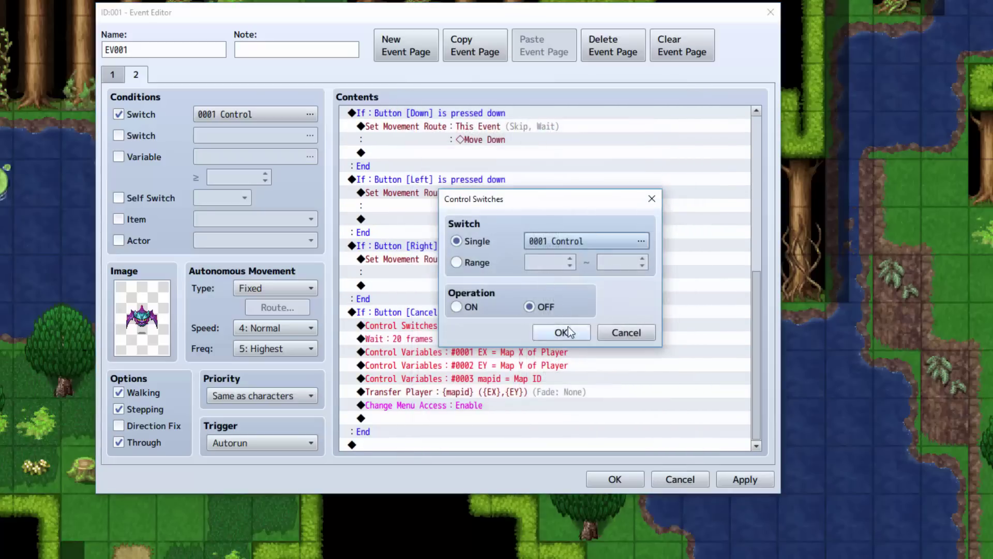
key(Escape)
click(450, 341)
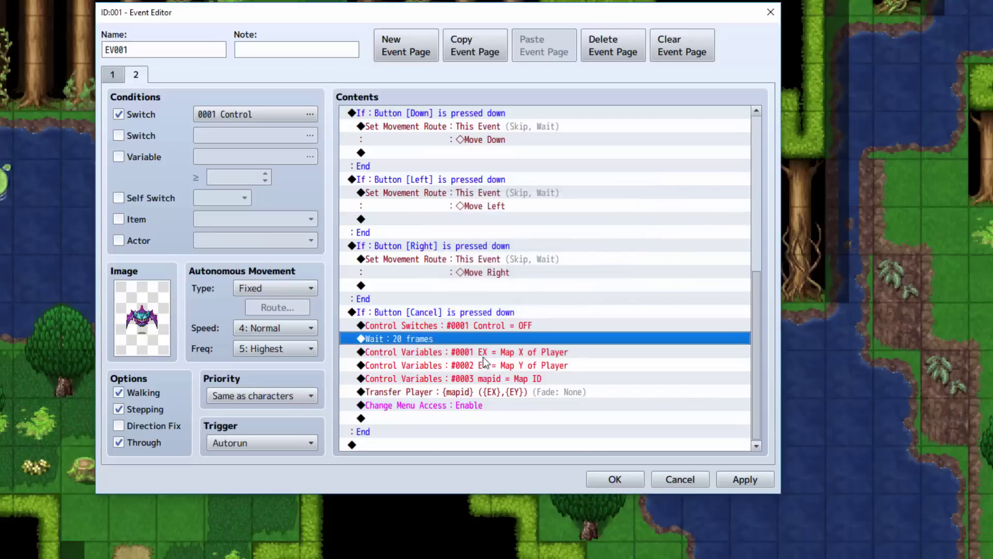
right_click(520, 336)
click(541, 343)
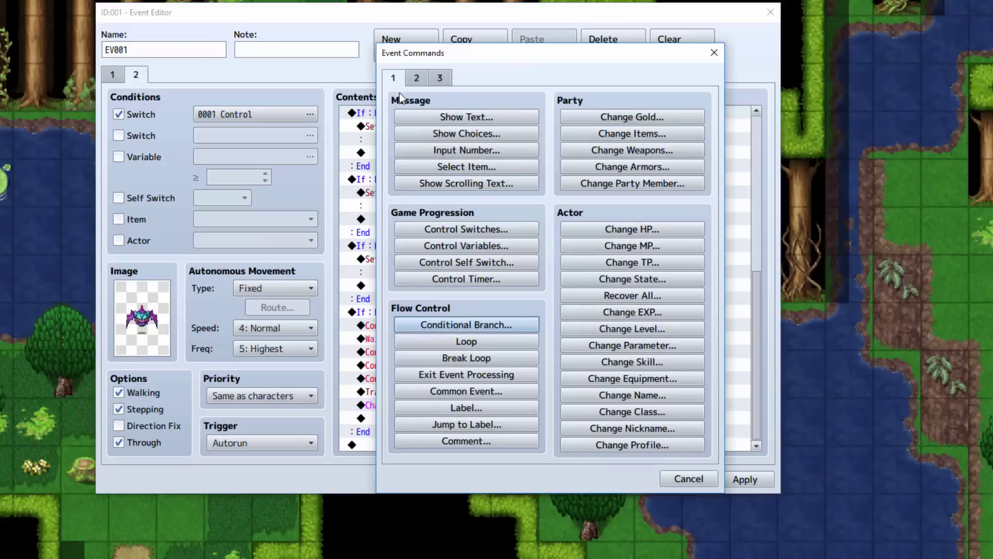
click(409, 82)
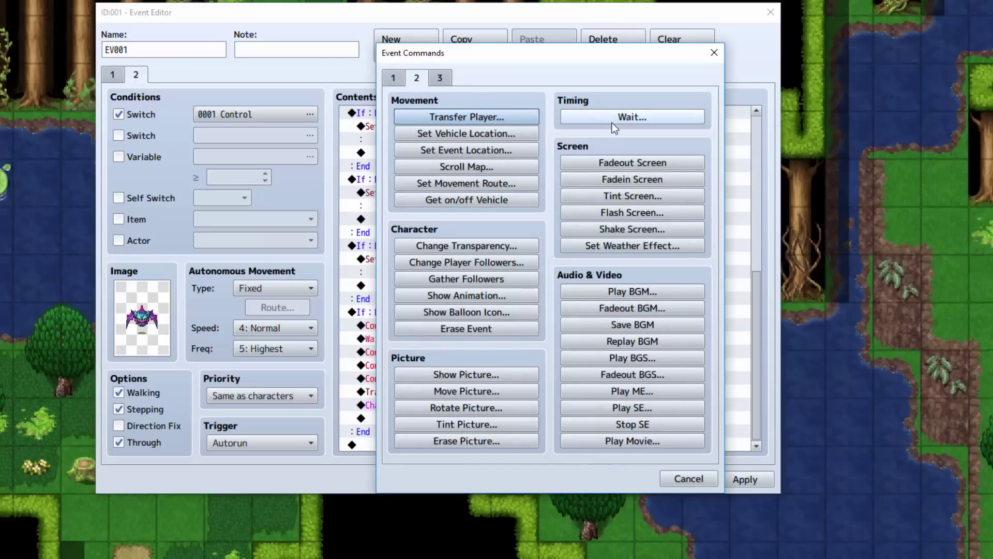
click(612, 123)
click(528, 299)
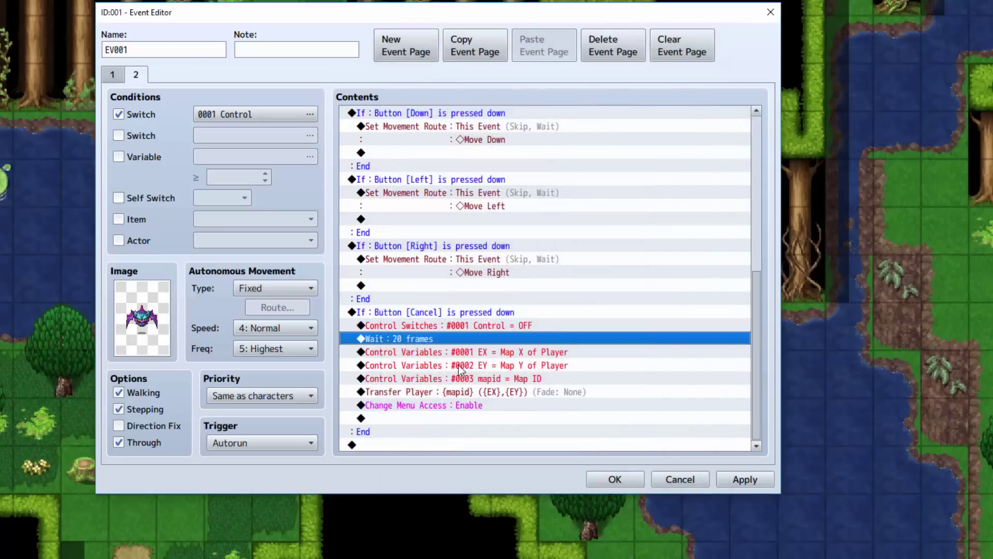
click(456, 356)
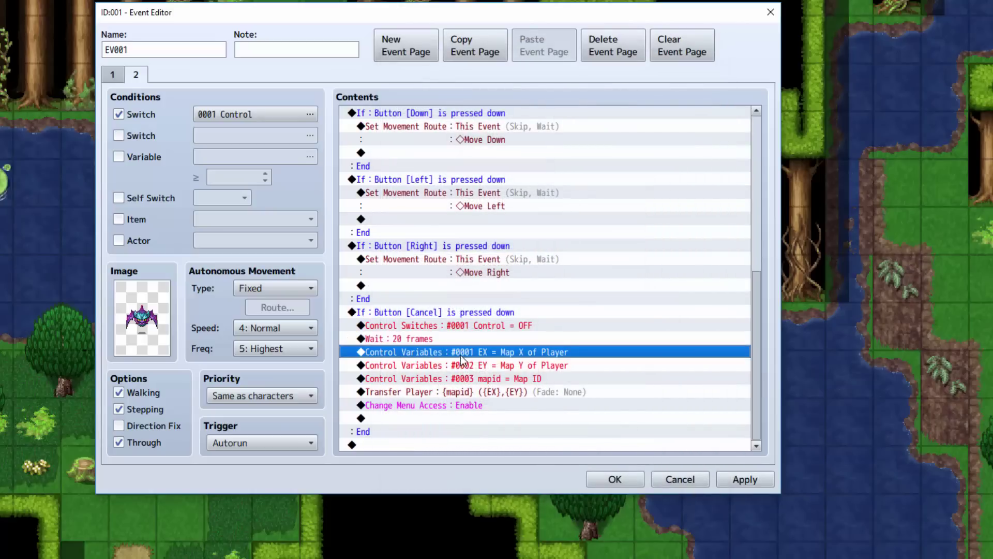
- Confirm variable EX is set from Game Data: Player Map X
right_click(461, 355)
click(499, 375)
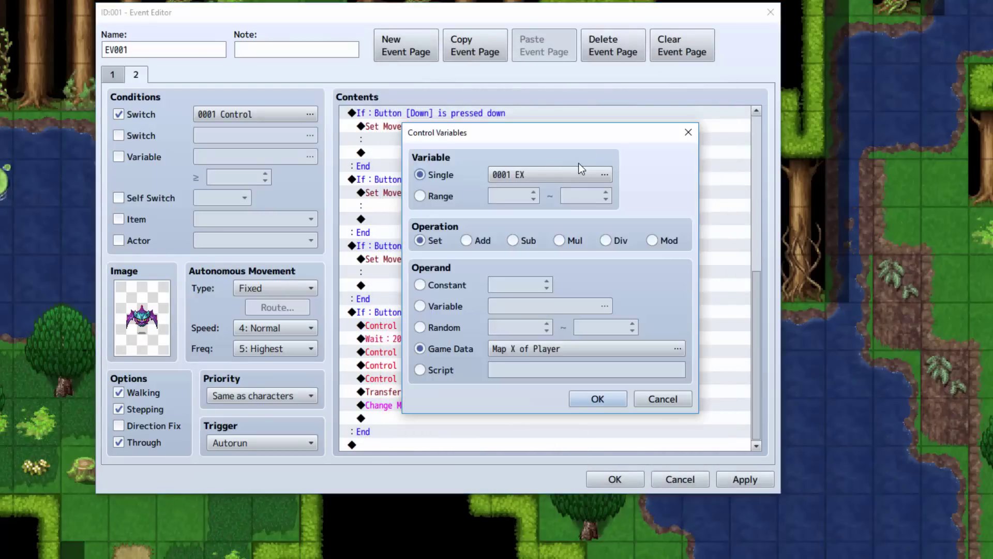
click(561, 351)
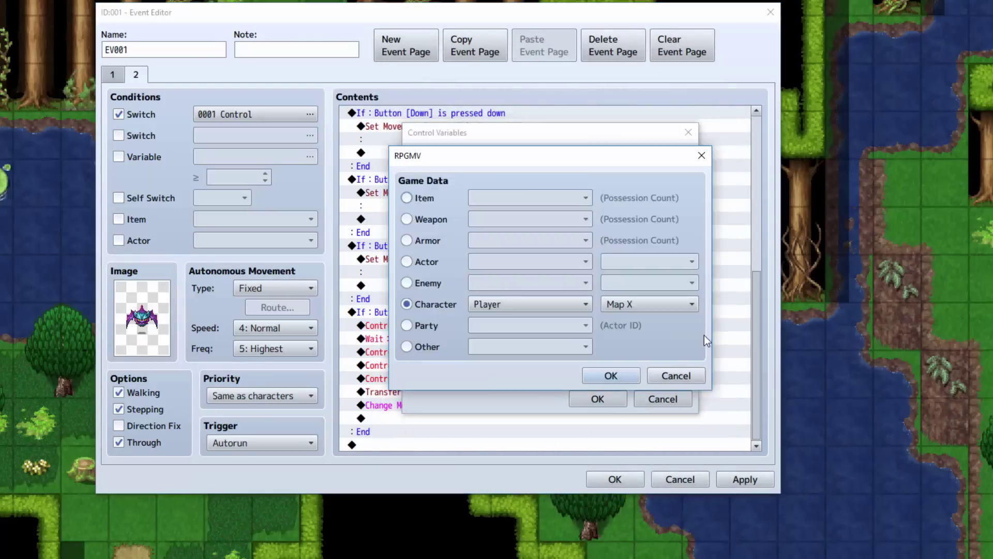
click(661, 306)
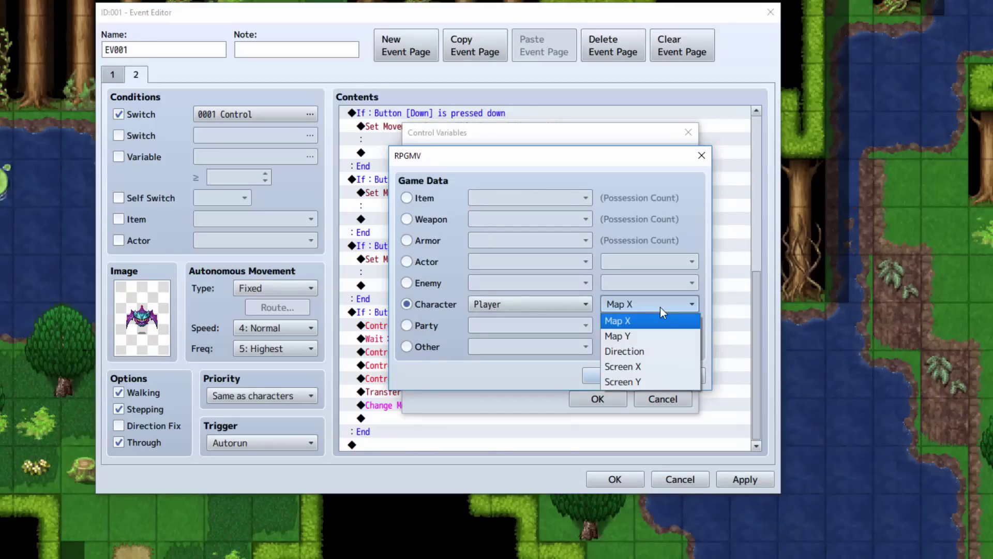
click(660, 306)
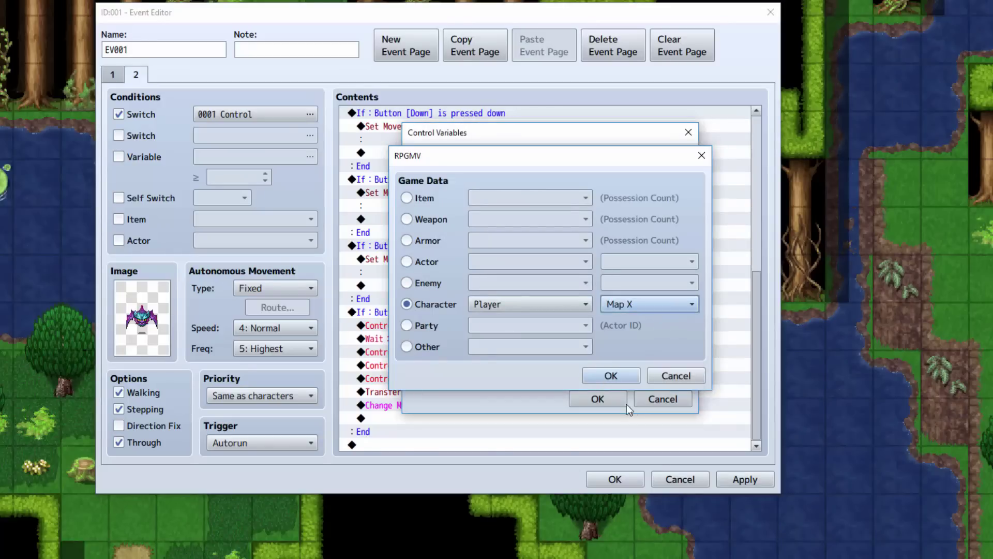
click(612, 376)
click(615, 402)
- Confirm variable EY is set from Game Data: Player Map Y
double_click(523, 364)
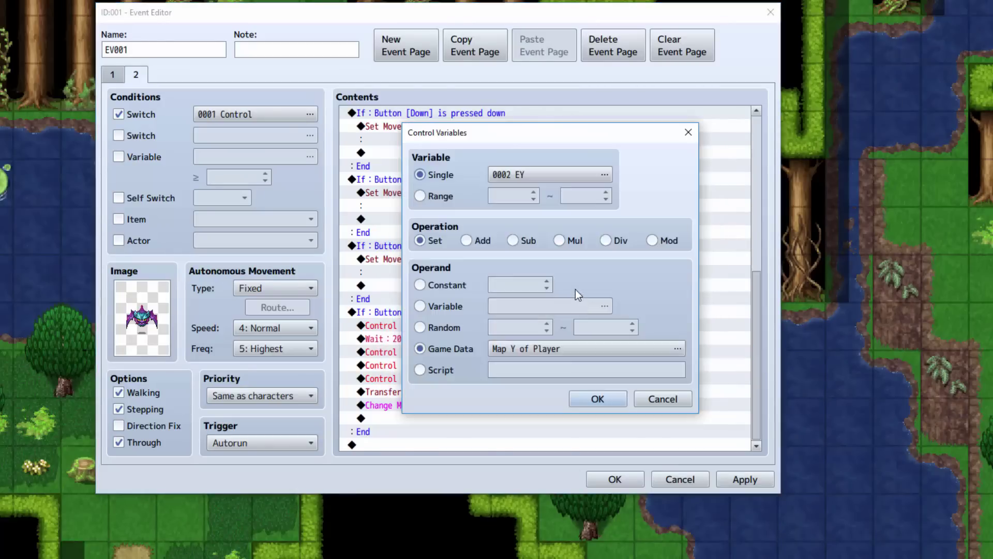
click(564, 347)
click(622, 306)
click(623, 306)
click(611, 376)
click(598, 399)
- Confirm variable mapid is set from Game Data: Other Map ID
click(495, 392)
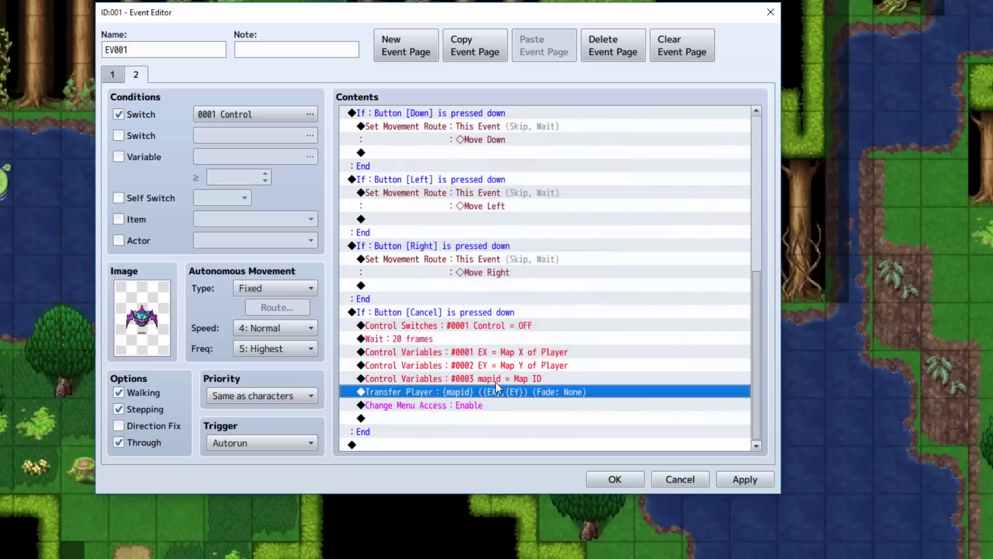
double_click(541, 379)
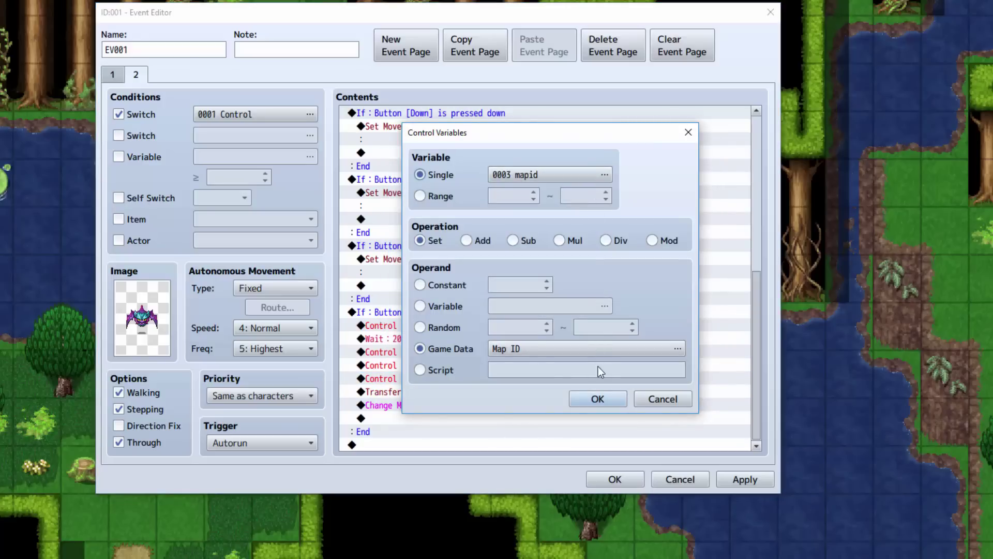
double_click(580, 344)
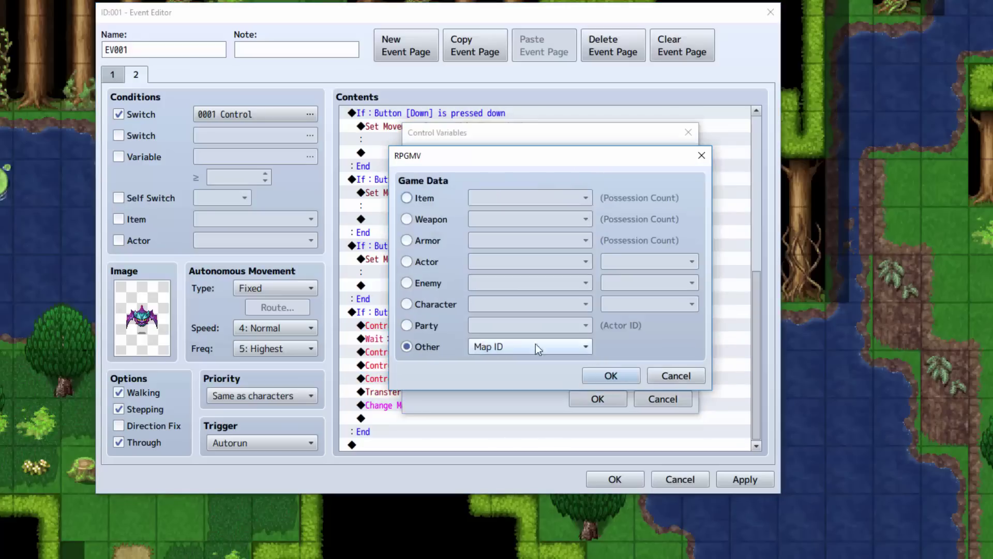
click(522, 342)
click(520, 340)
click(611, 376)
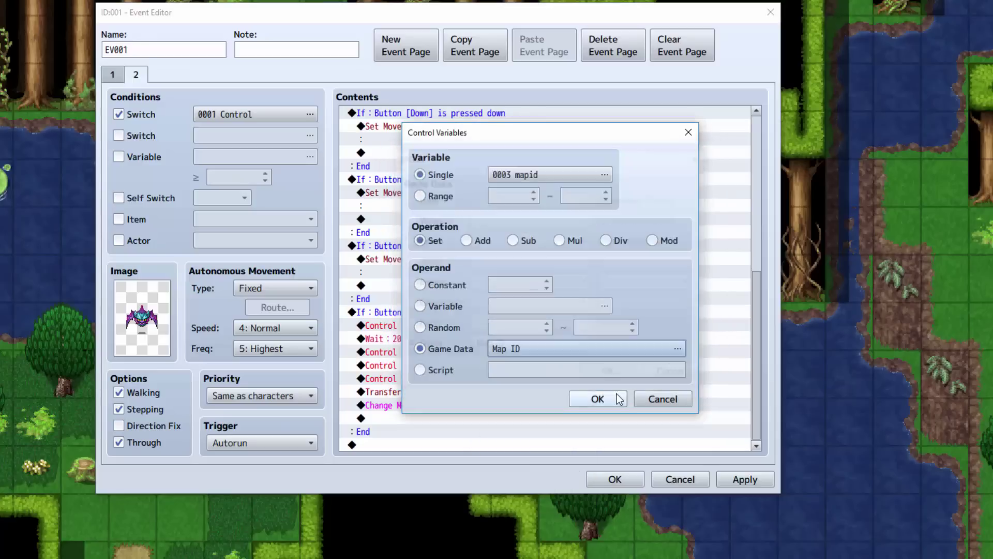
click(604, 399)
- Cancel a new Transfer Player insertion and reopen the existing transfer command's settings
double_click(418, 408)
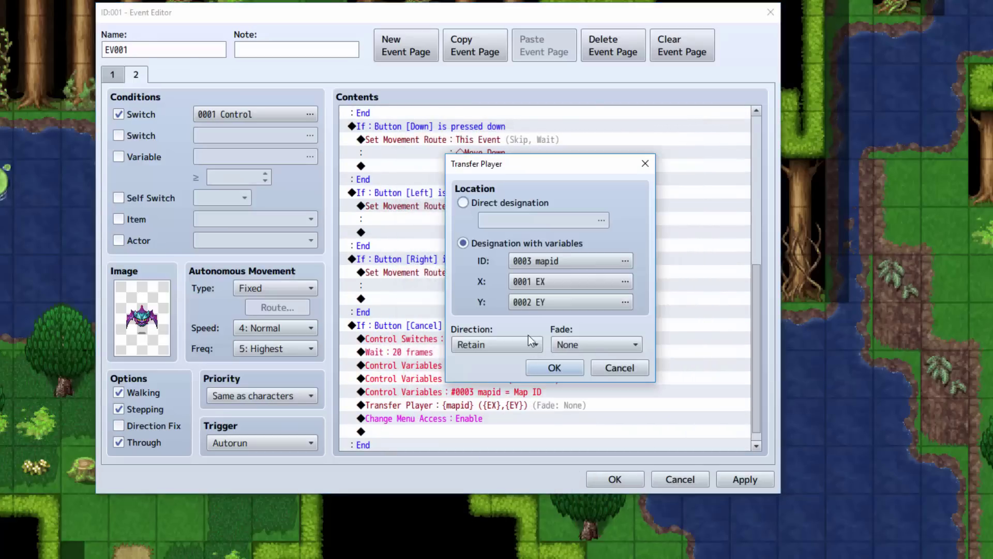
key(Escape)
right_click(431, 402)
click(461, 412)
click(464, 118)
key(Escape)
key(Escape)
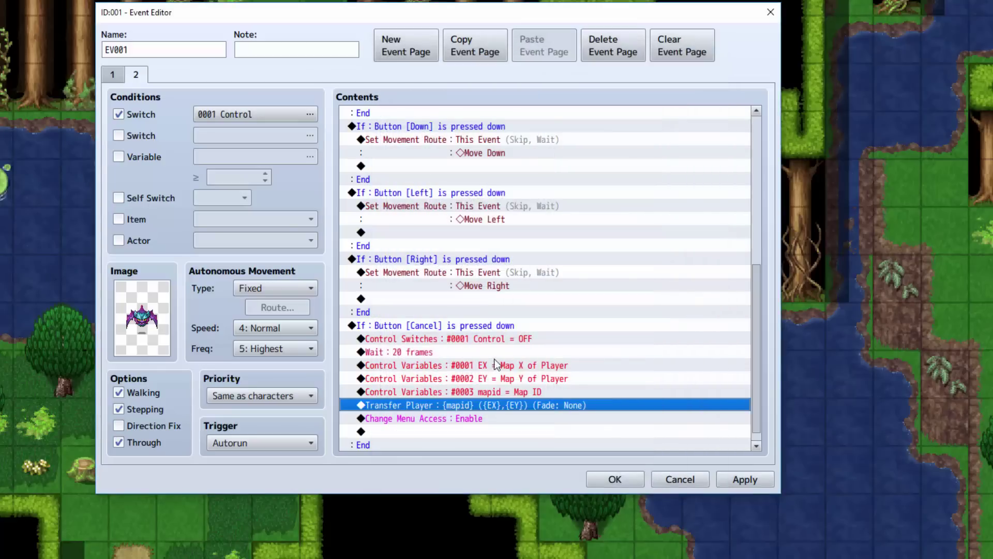
key(Return)
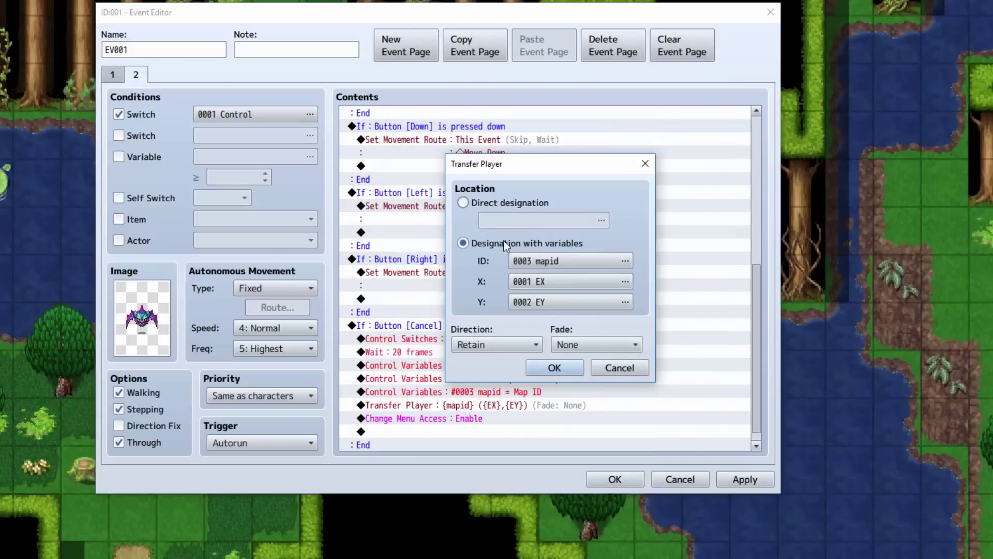
- Keep the transfer to variables mapid, EX, EY with Retain direction and Fade None
click(554, 286)
key(Escape)
click(540, 300)
key(Escape)
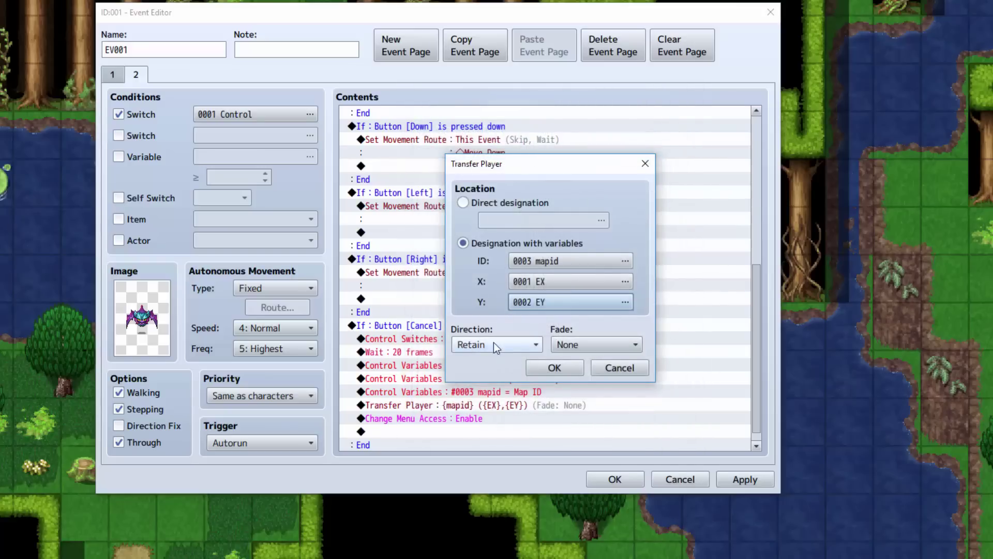
click(566, 347)
click(567, 348)
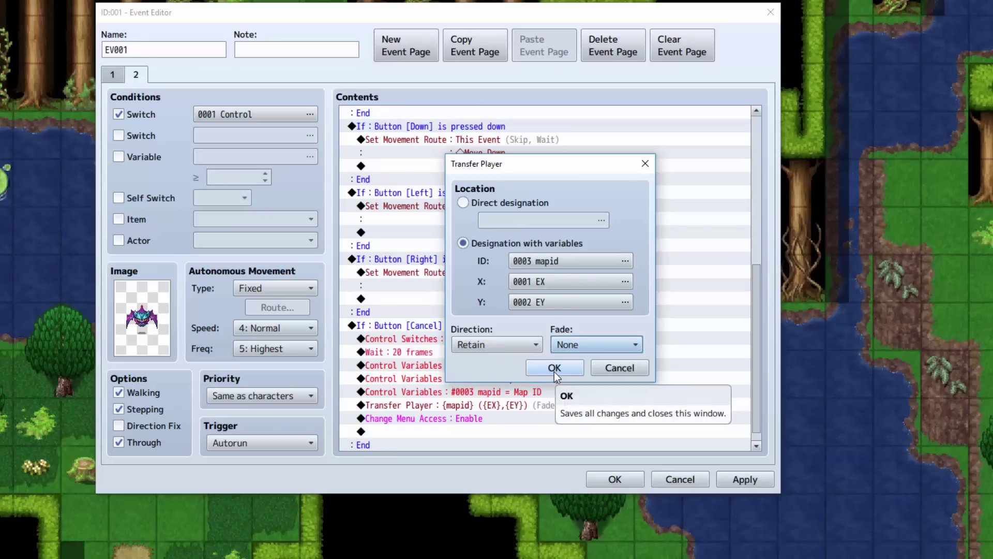
click(554, 368)
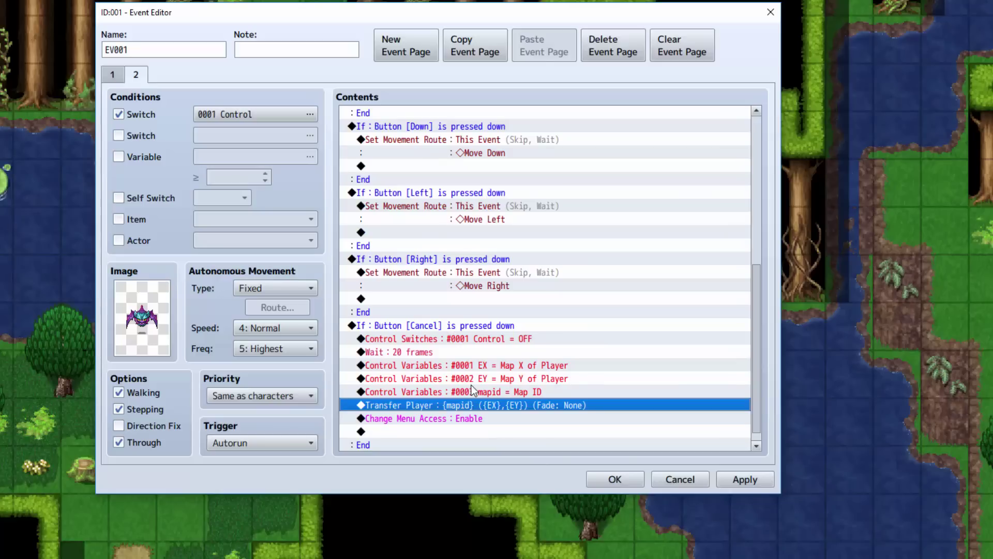
- Add a Change Menu Access: Enable command at the end of the Cancel branch
click(466, 417)
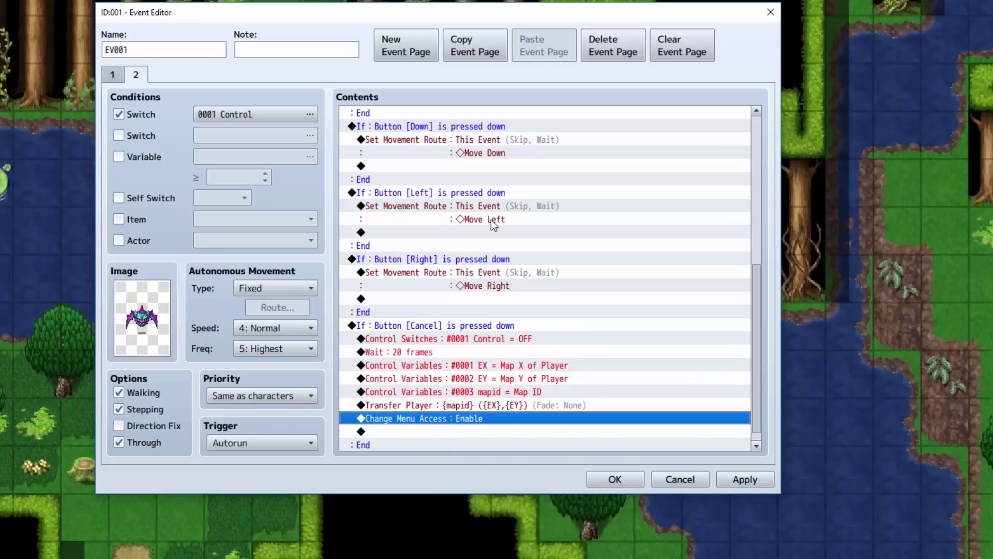
key(Insert)
click(444, 77)
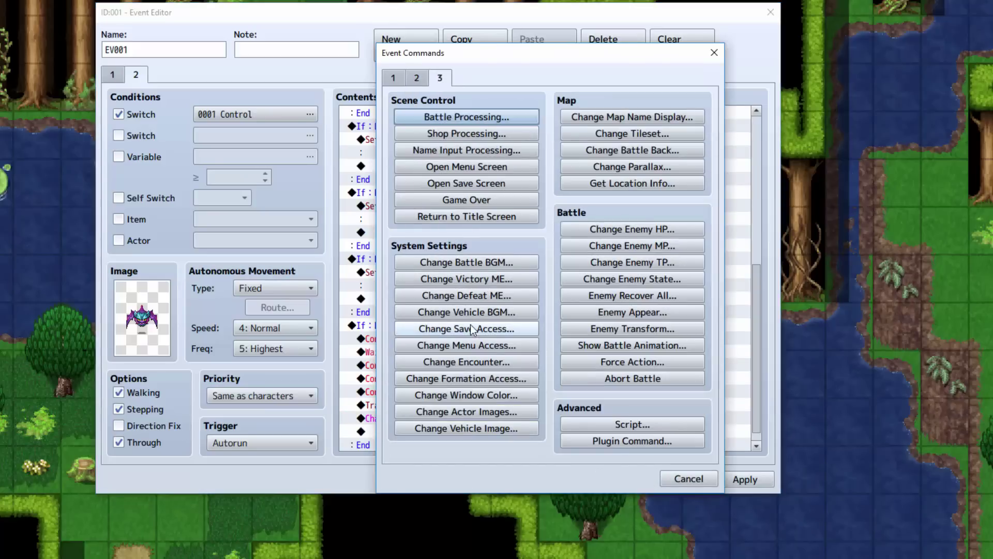
click(507, 350)
click(568, 273)
click(532, 295)
- Save the bat event with OK and return to the Forest map
click(494, 446)
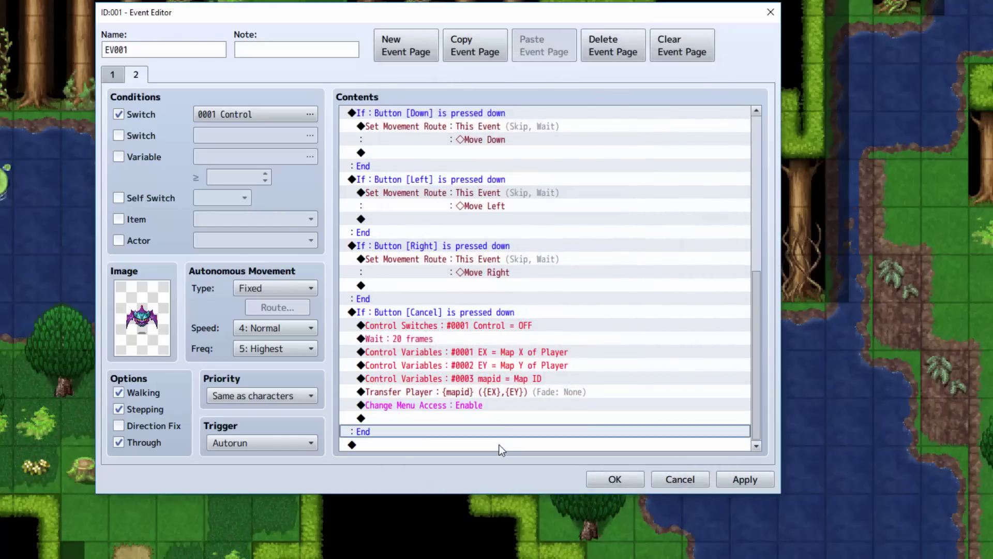
click(617, 478)
click(269, 43)
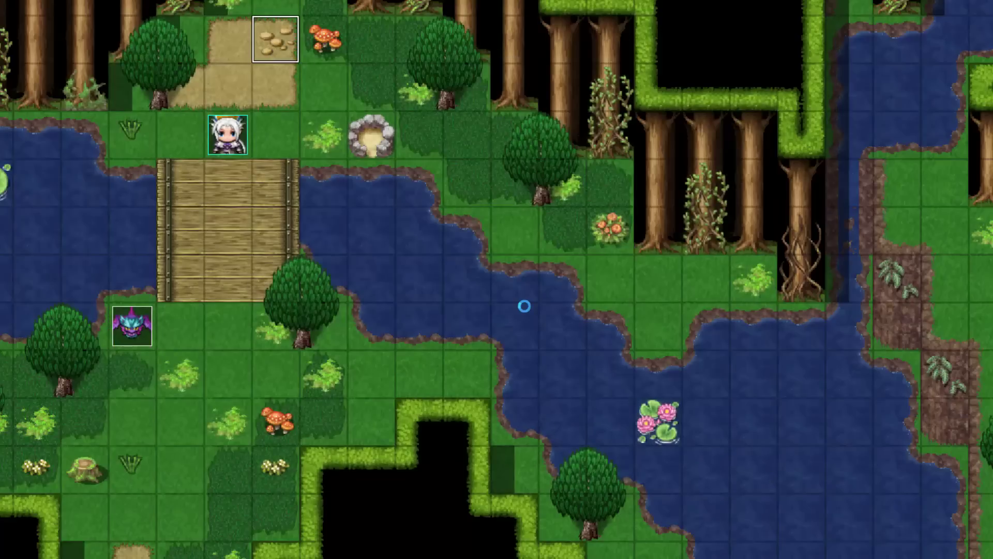
click(607, 524)
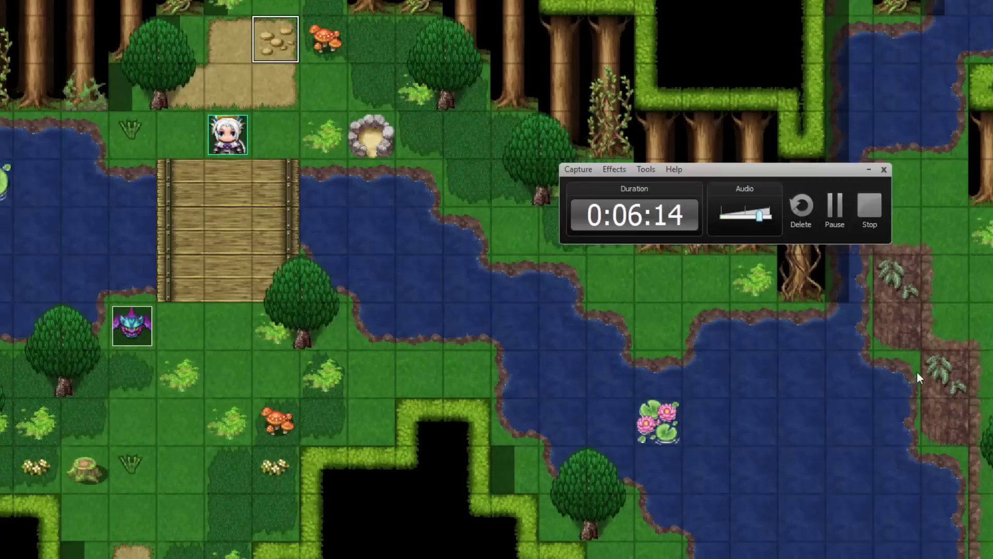